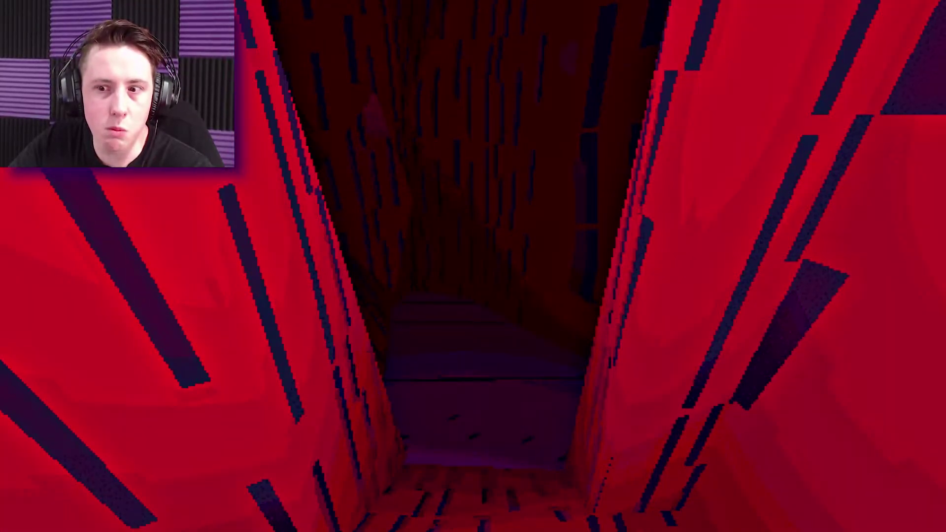
key("w")
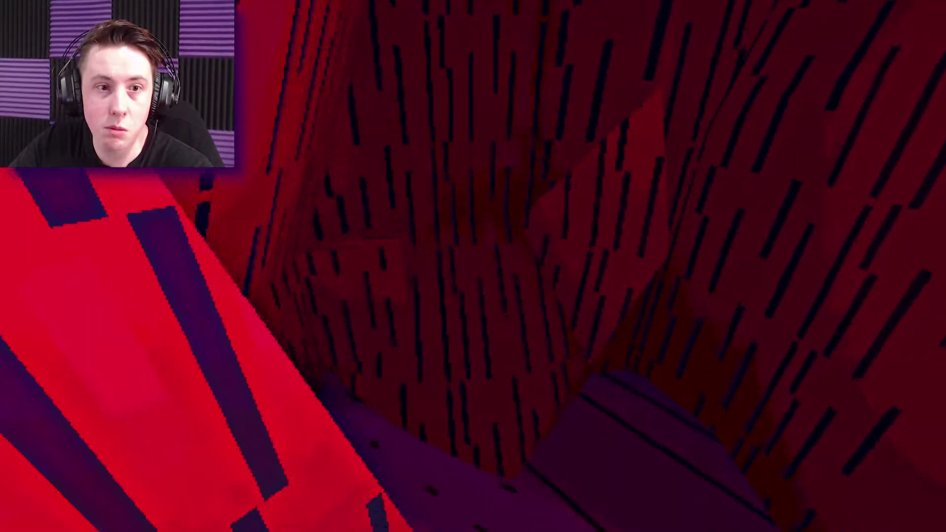
key("w")
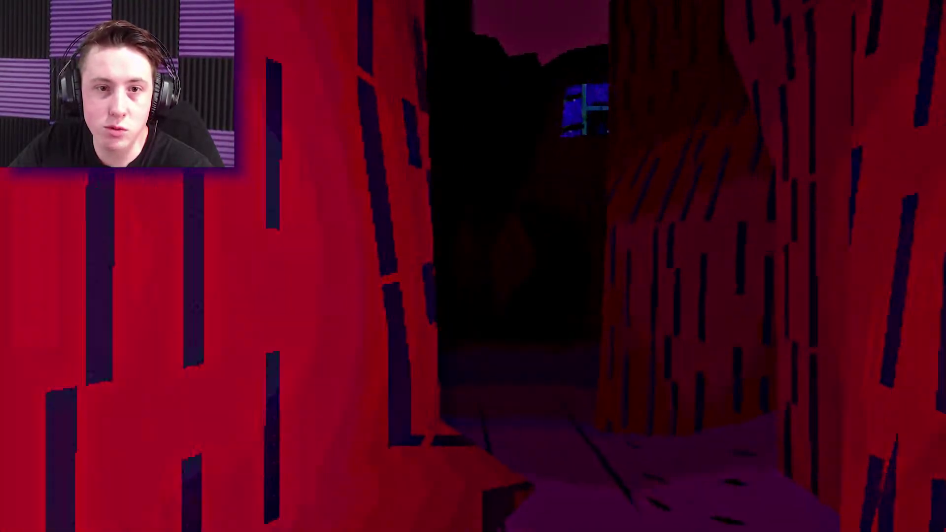
key("w")
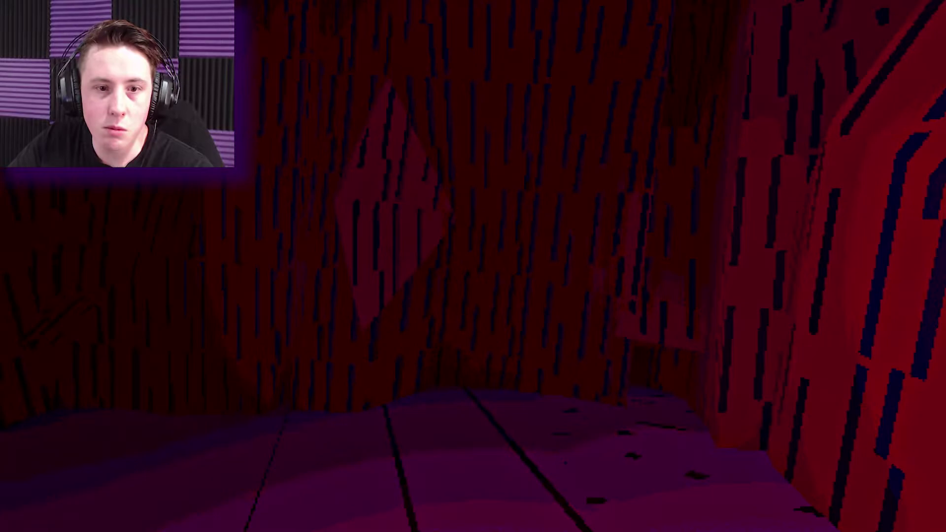
key("w")
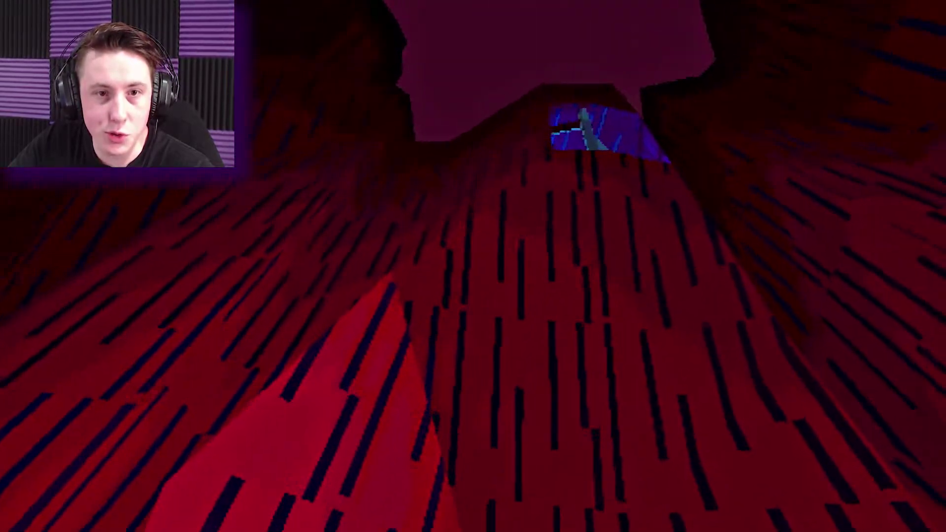
key("w")
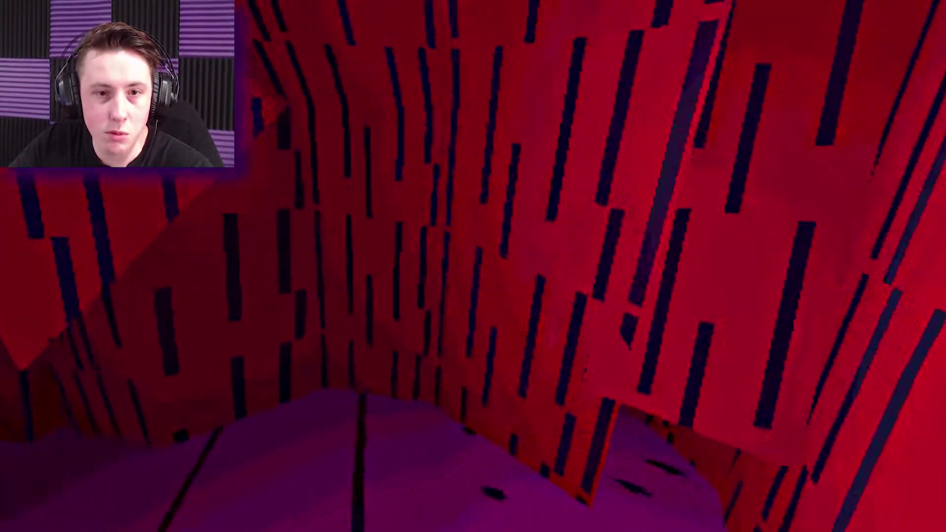
key("w")
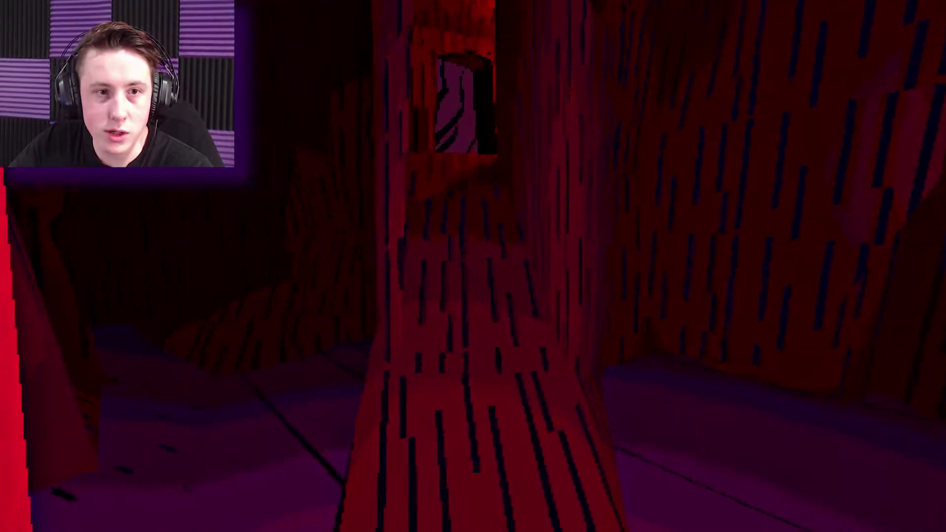
key("w")
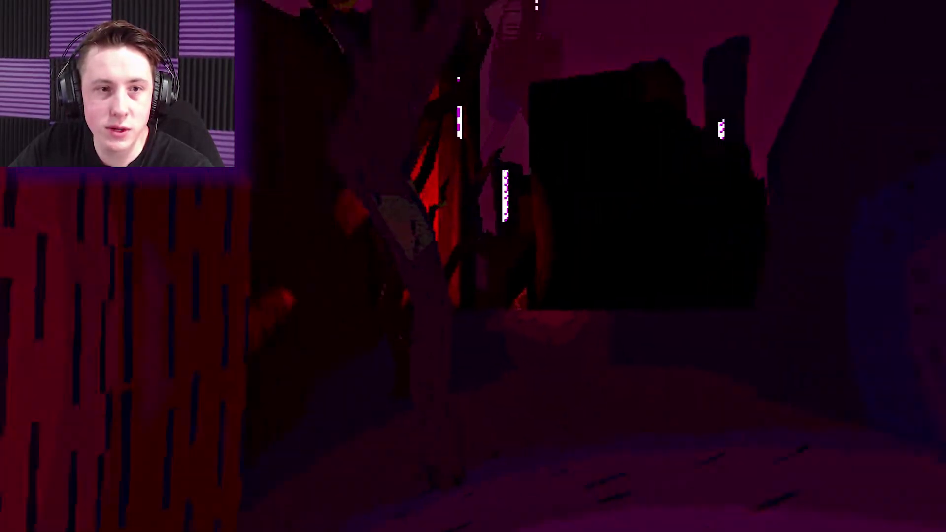
key("w")
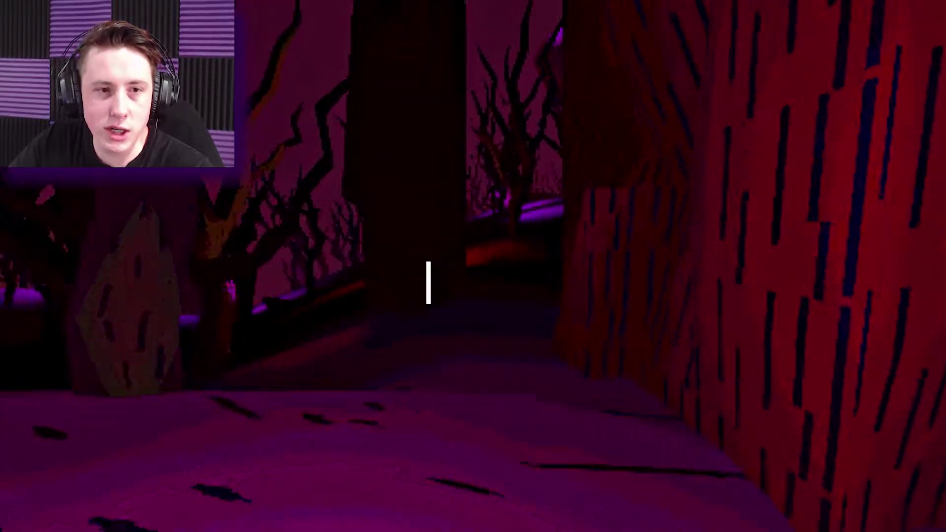
key("w")
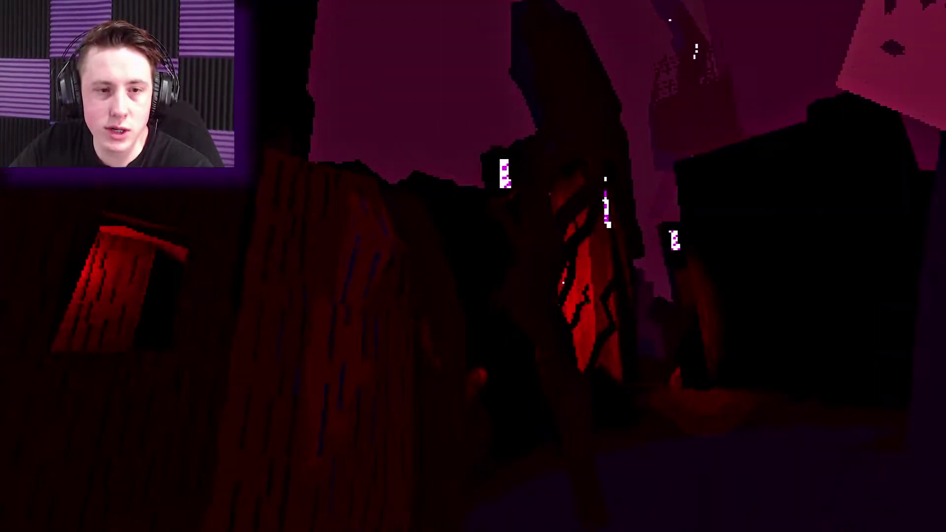
key("w")
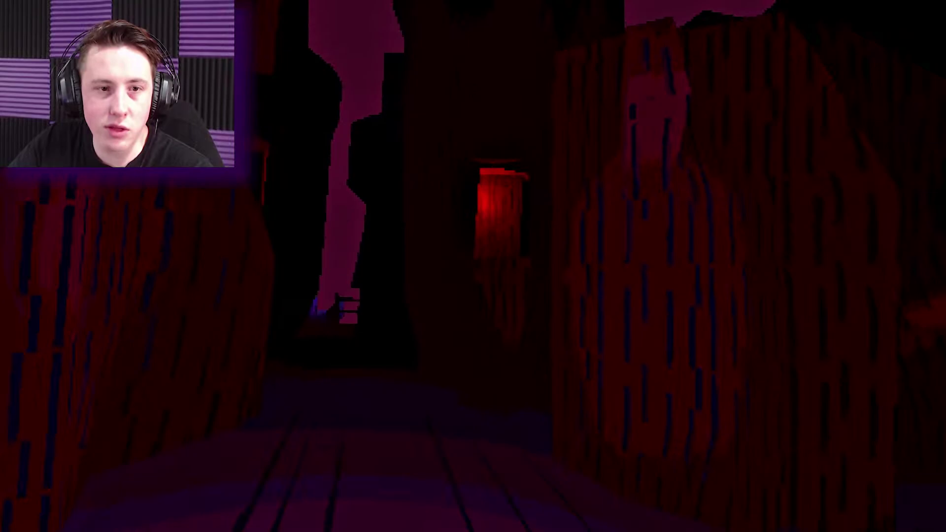
key("w")
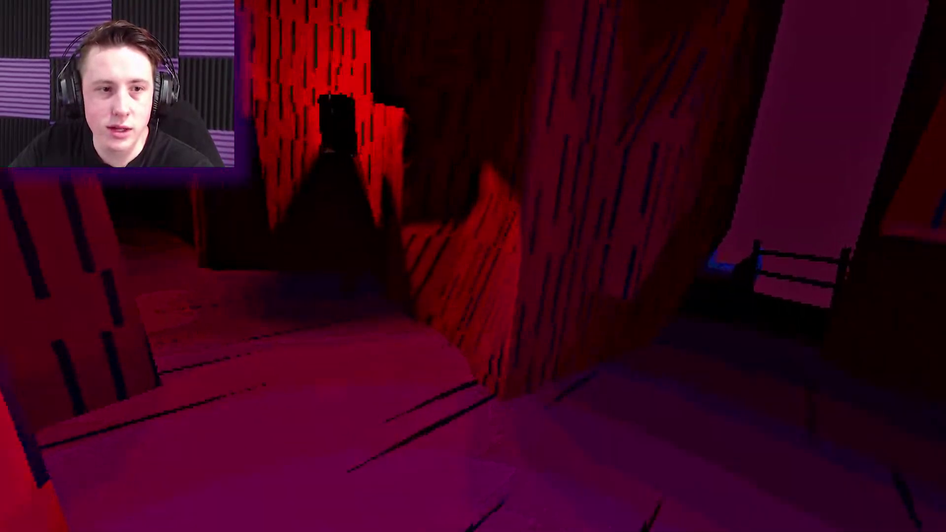
key("w")
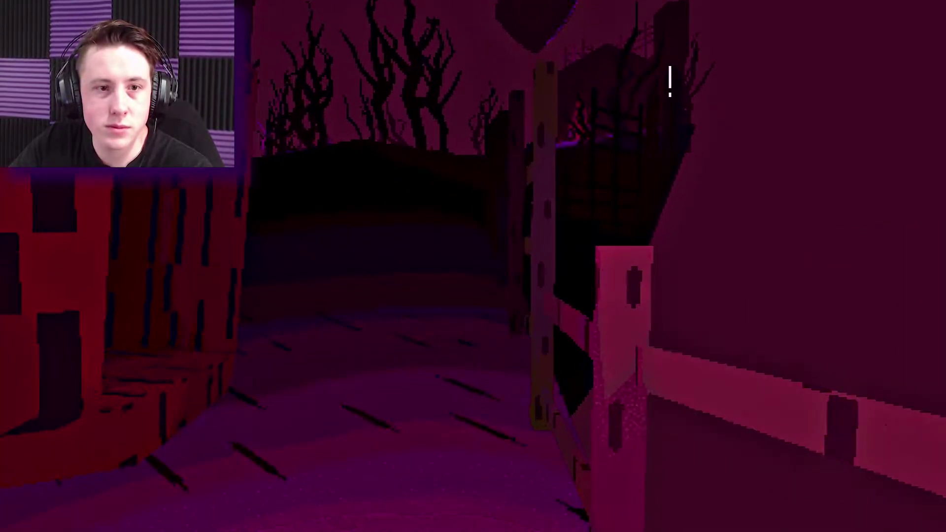
key("w")
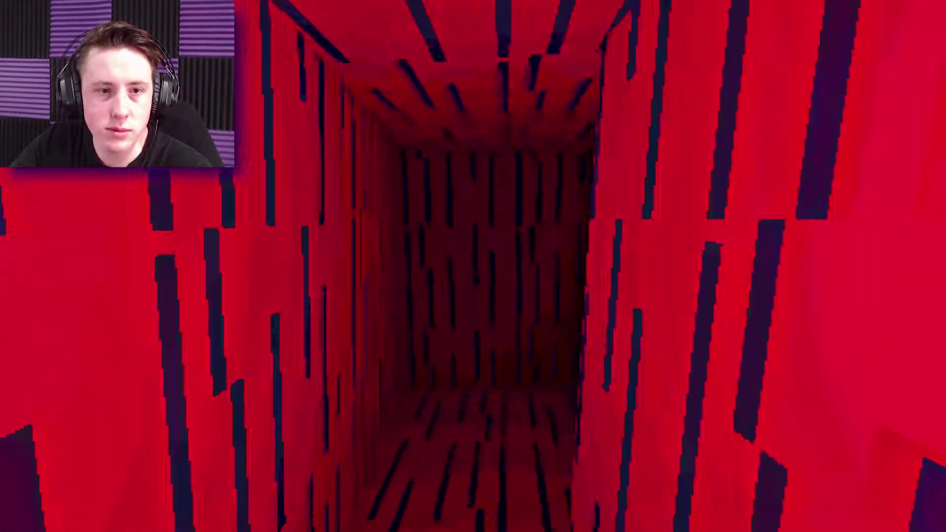
key("w")
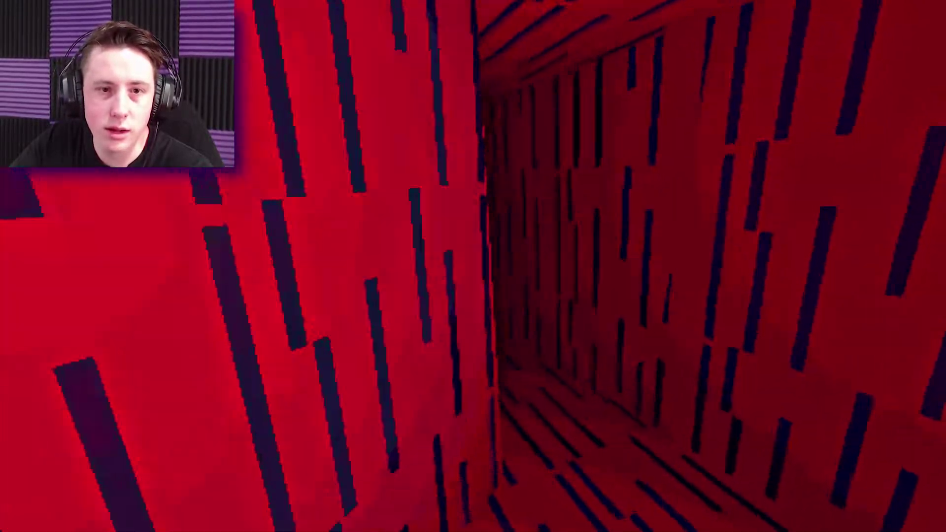
key("w")
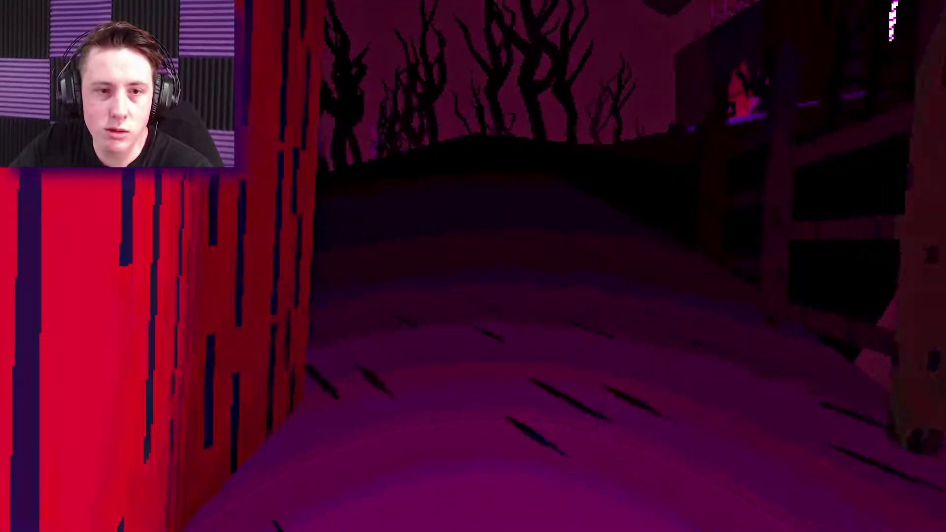
key("w")
key("w")
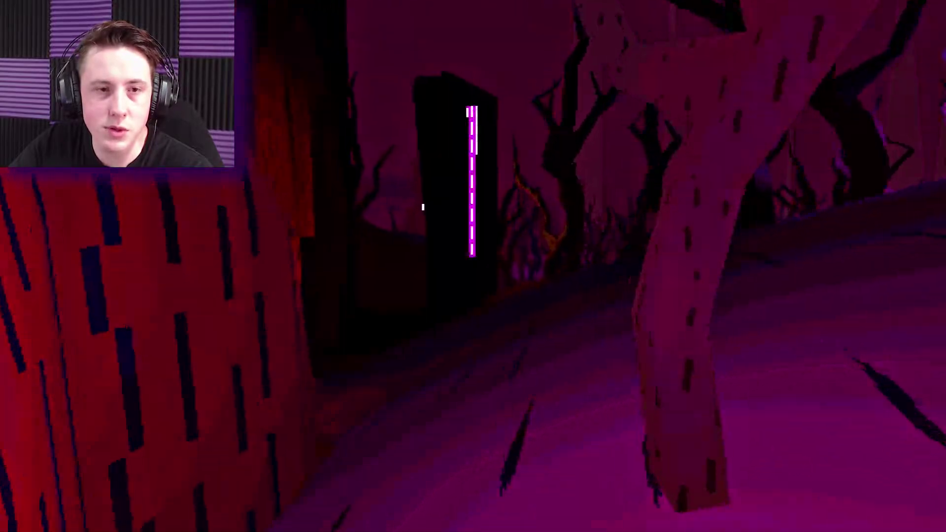
key("w")
key("w")
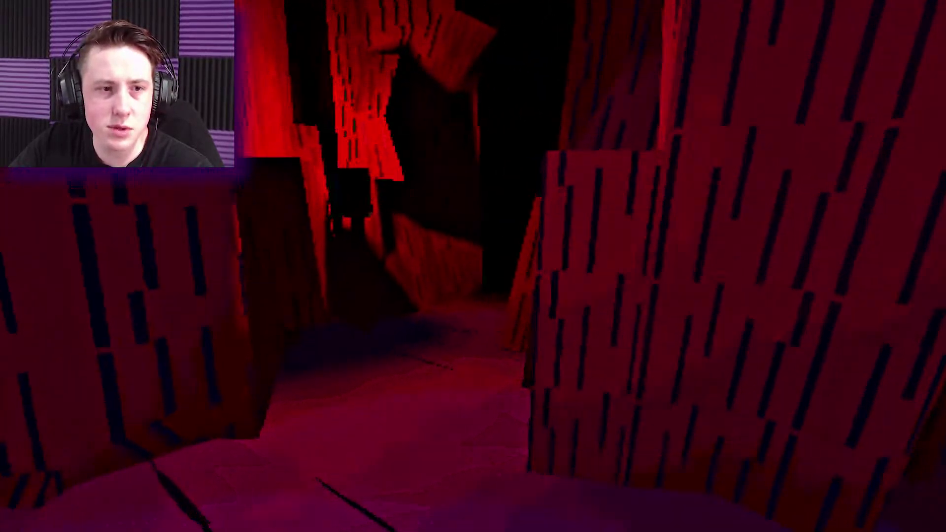
key("w")
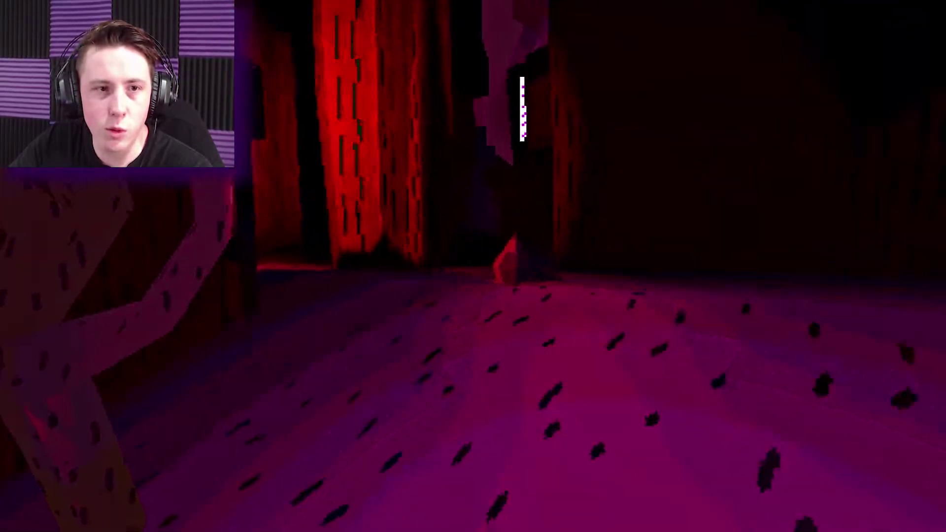
key("w")
key("w")
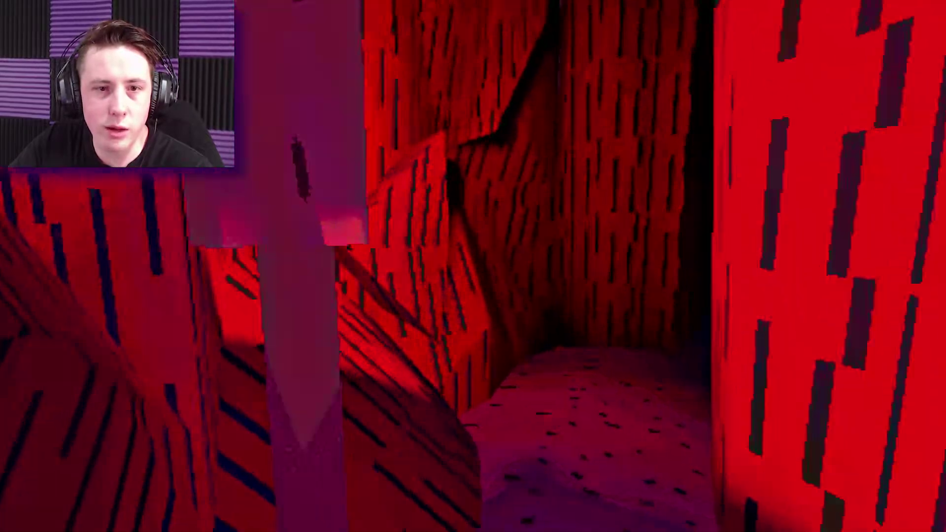
key("w")
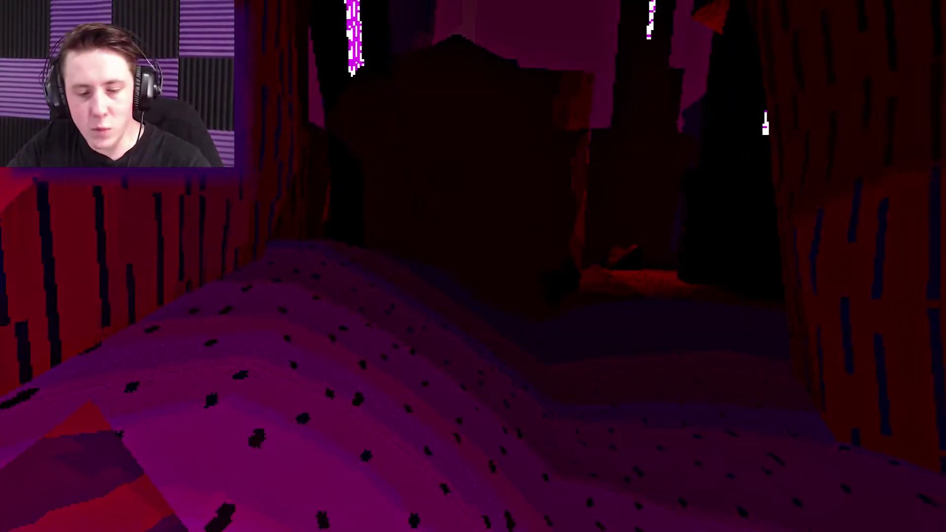
key("w")
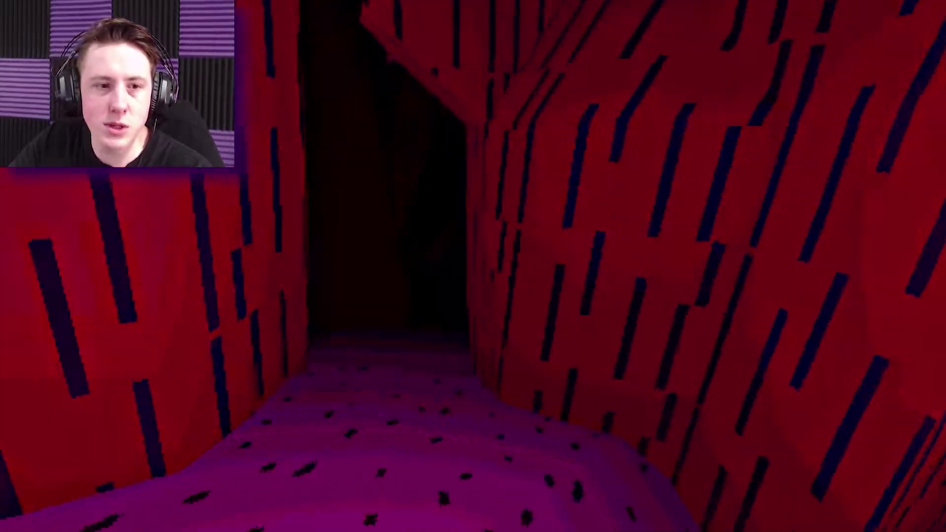
key("w")
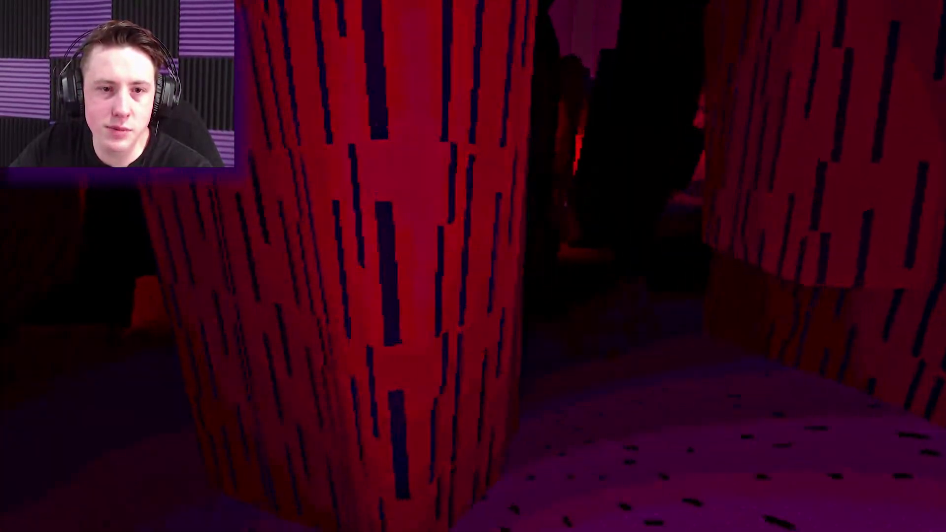
key("w")
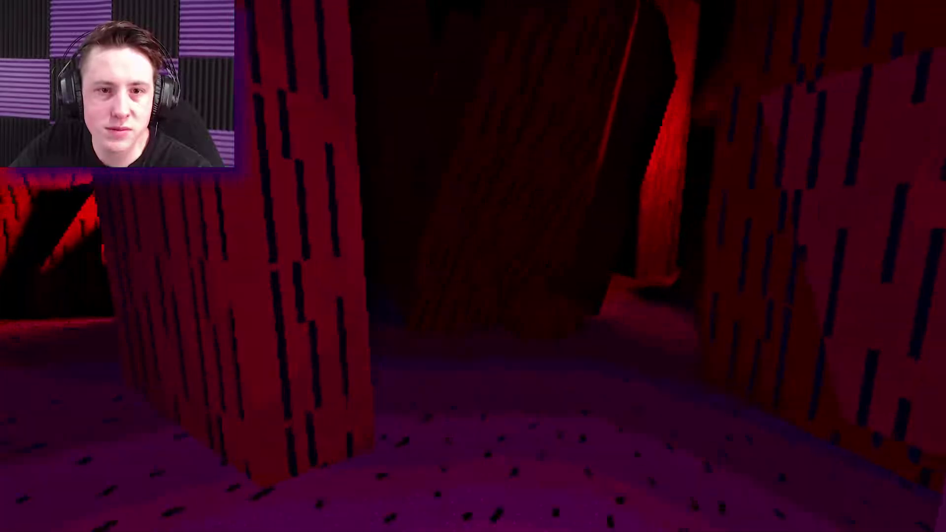
key("w")
key("w")
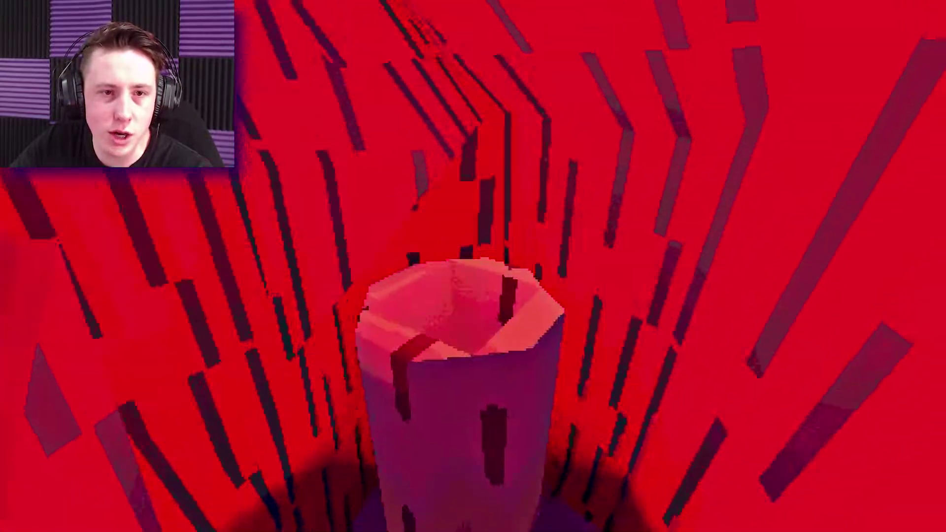
key("w")
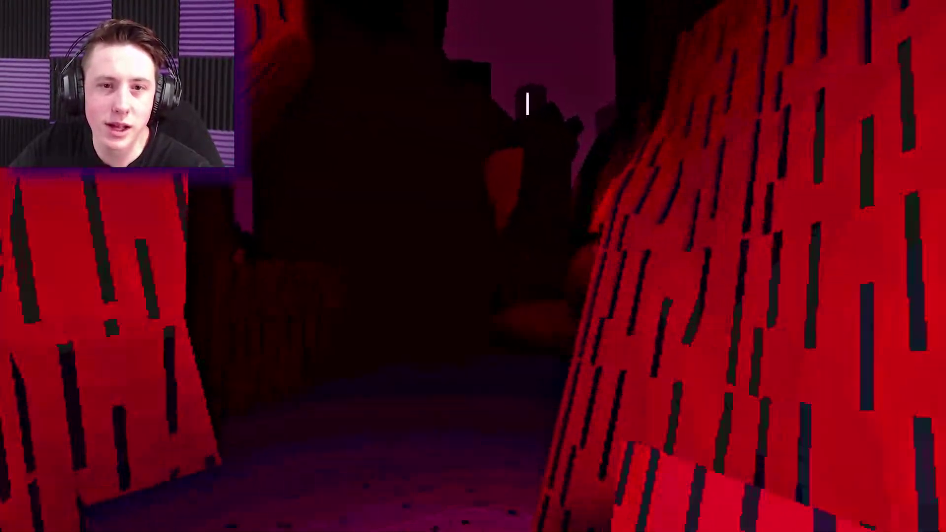
key("w")
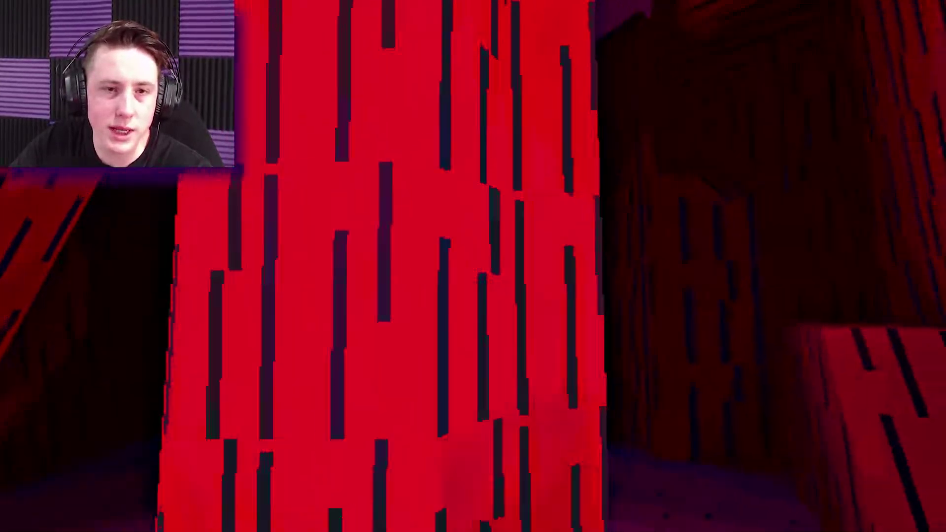
key("w")
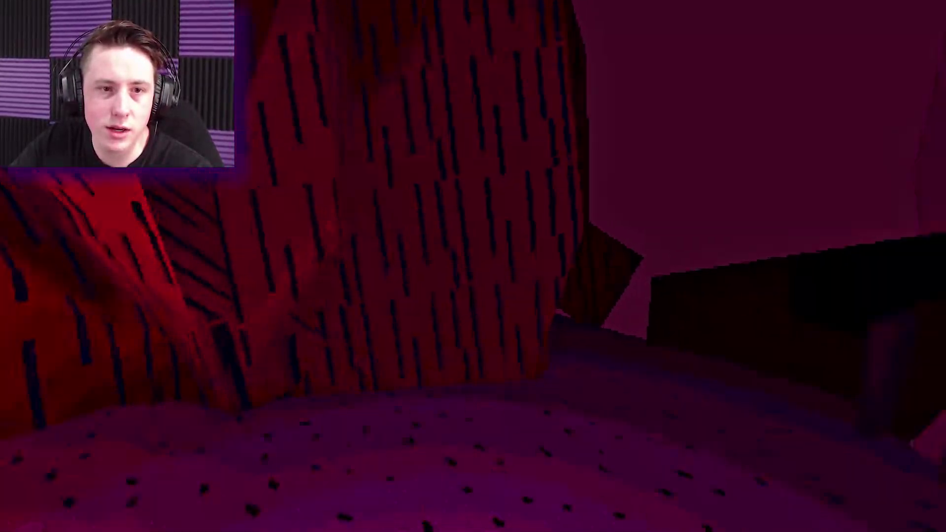
key("w")
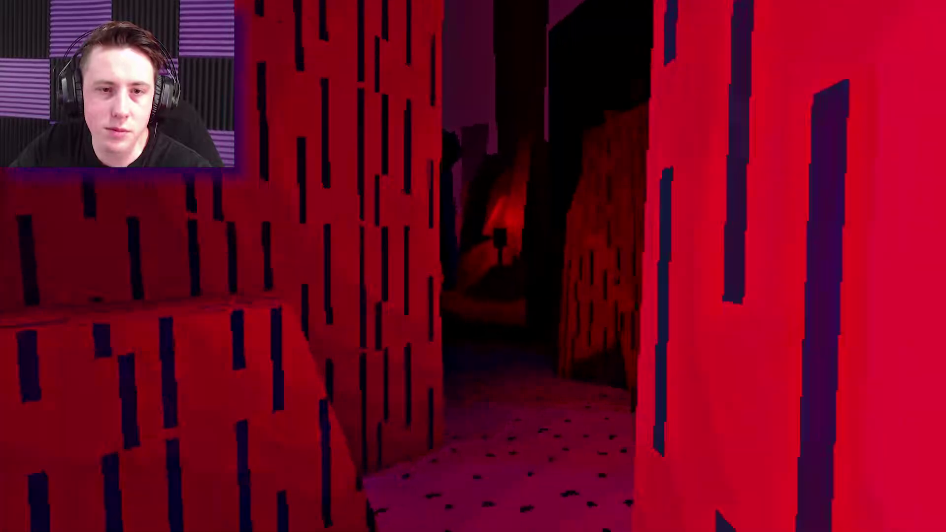
key("w")
key("w")
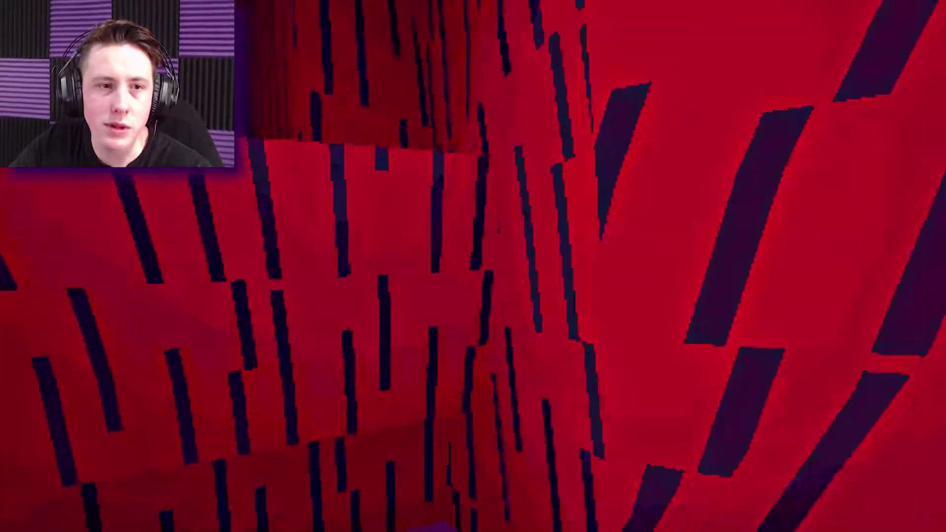
key("w")
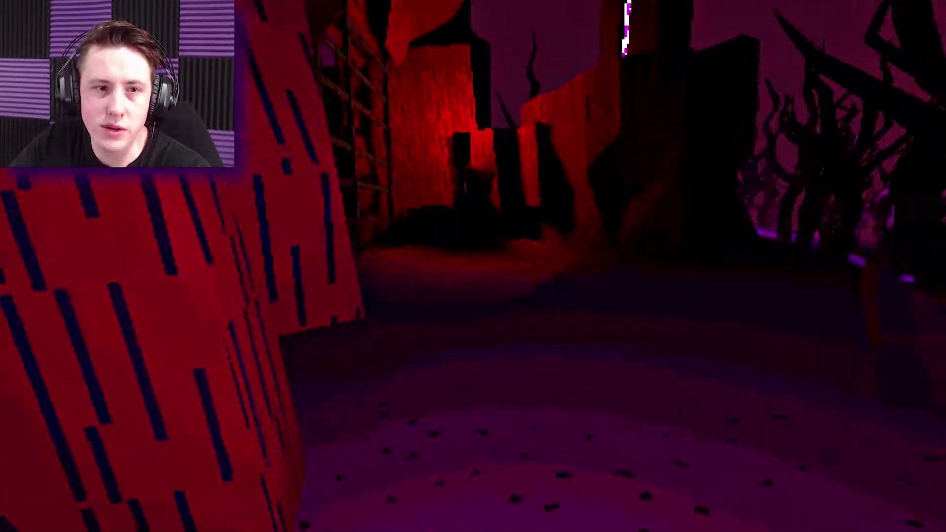
key("w")
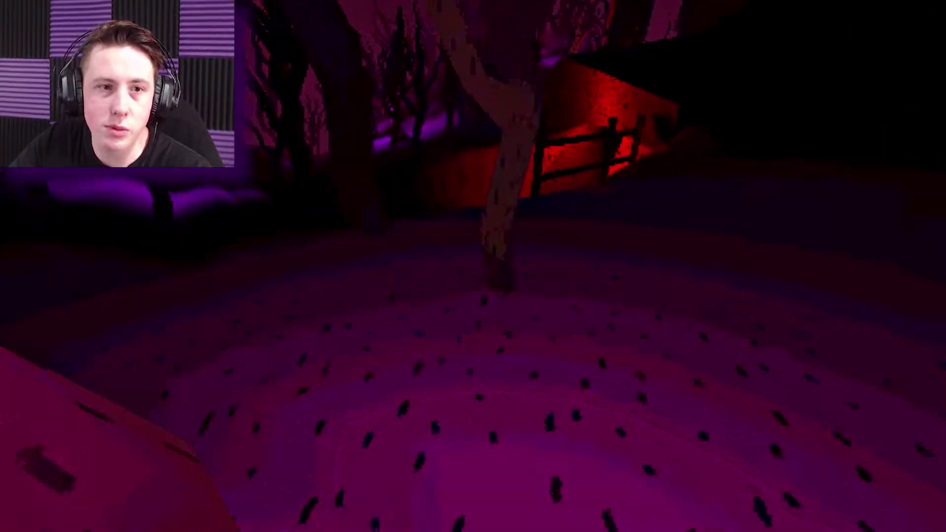
key("w")
key("w")
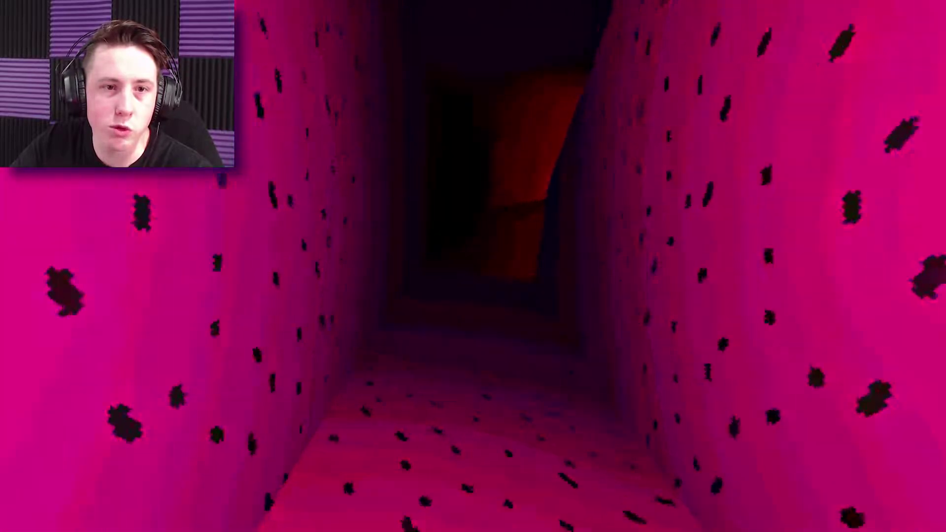
key("w")
key("w")
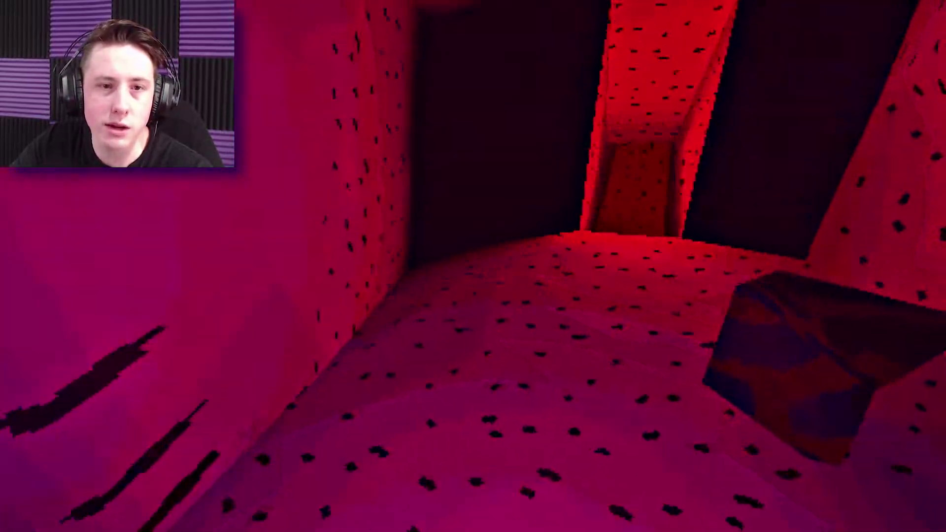
key("w")
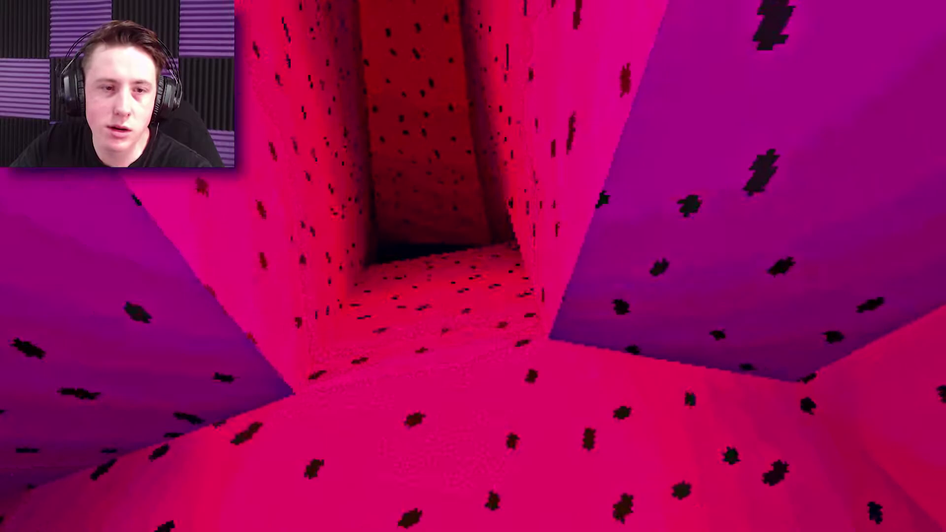
key("w")
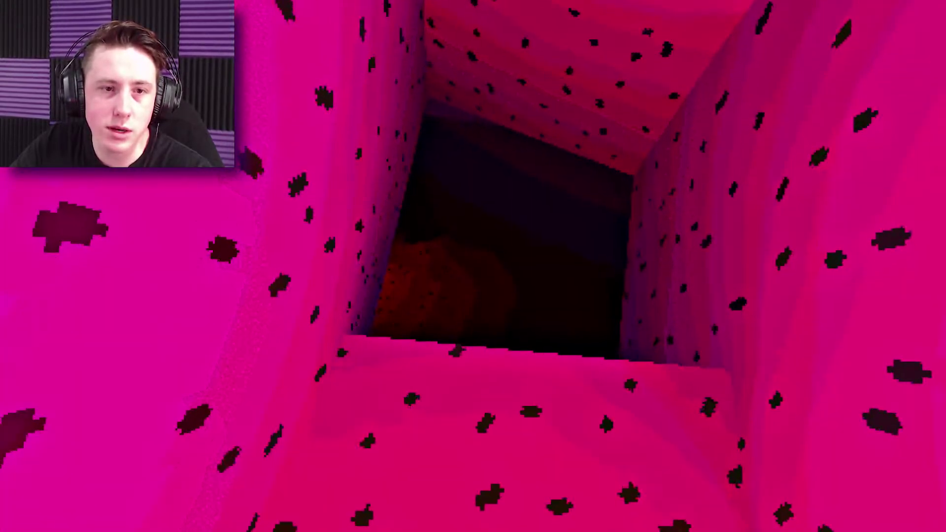
key("w")
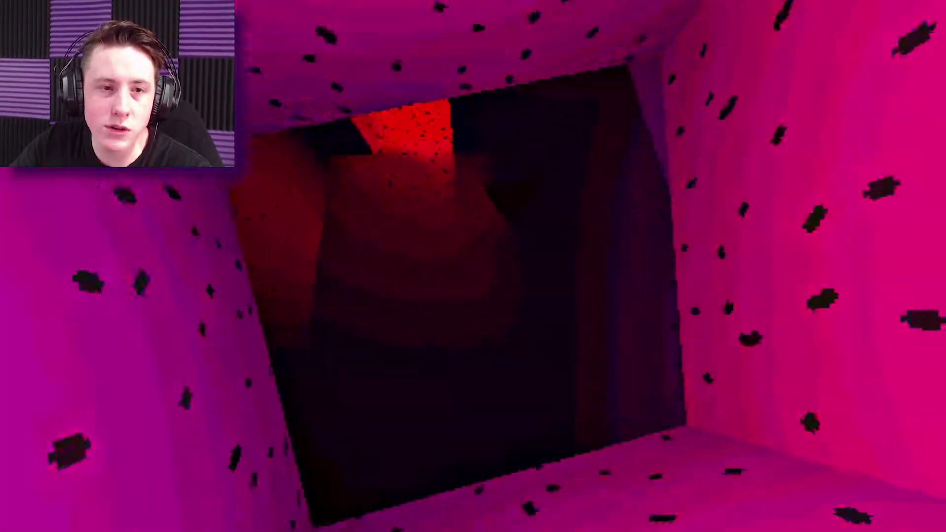
key("w")
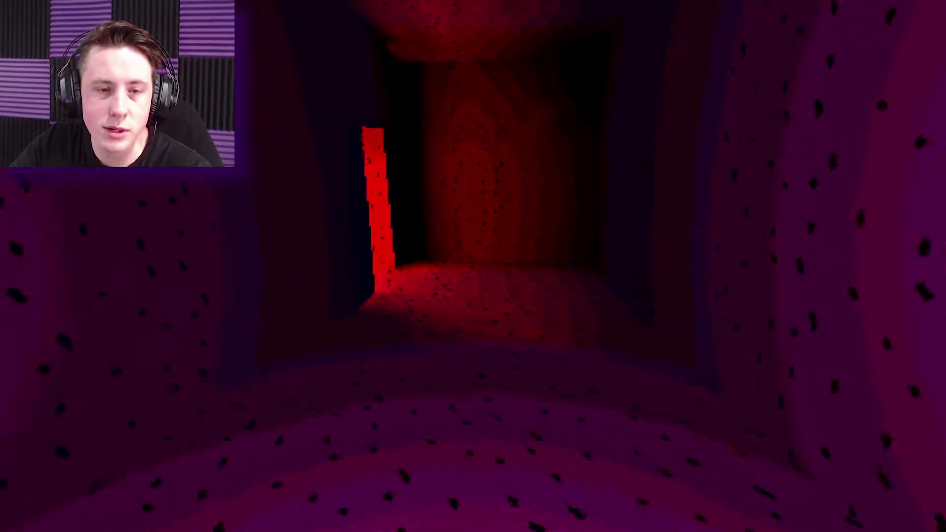
key("w")
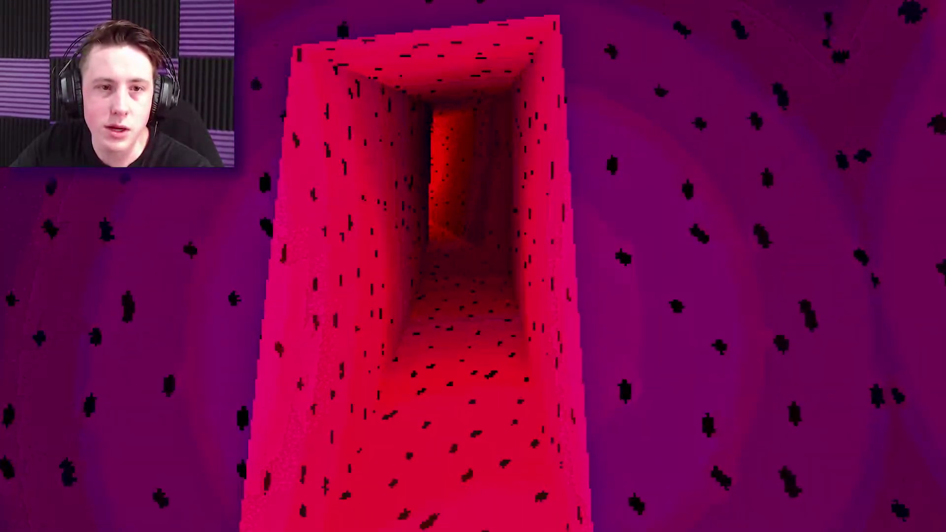
key("w")
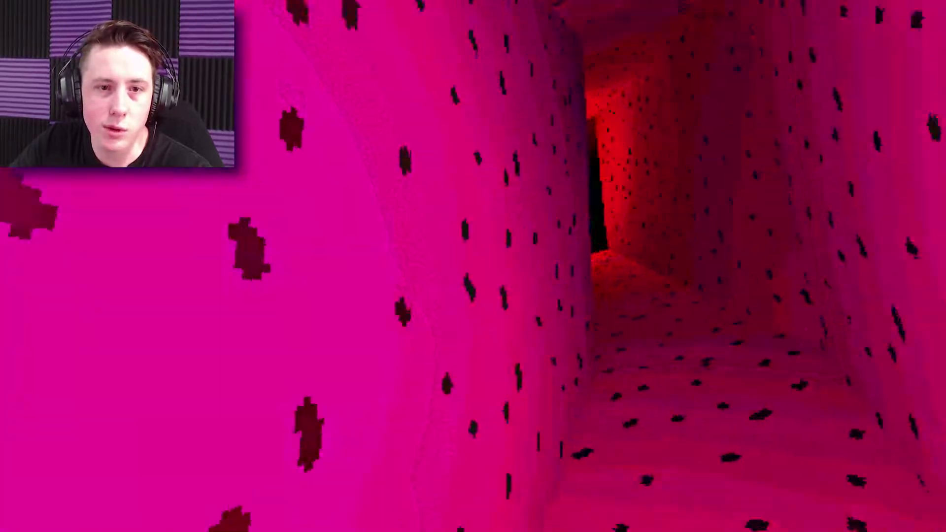
key("w")
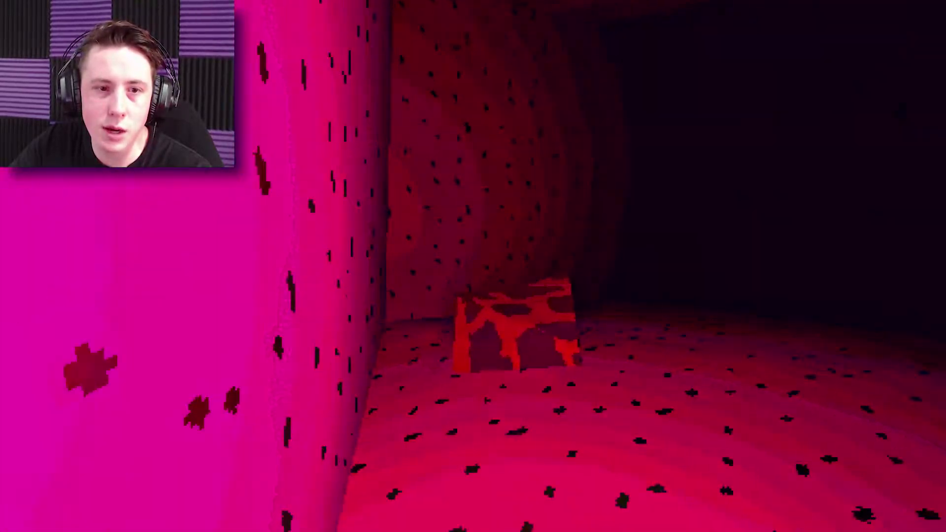
key("w")
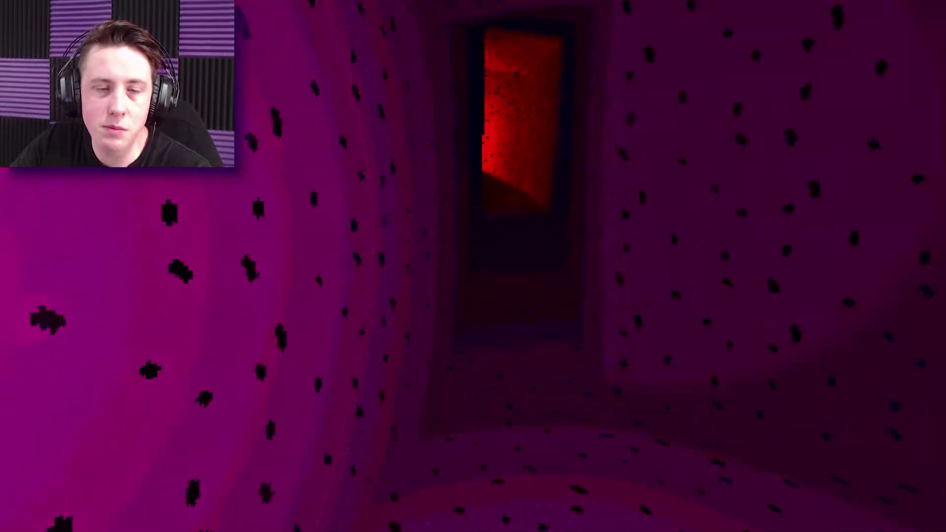
key("w")
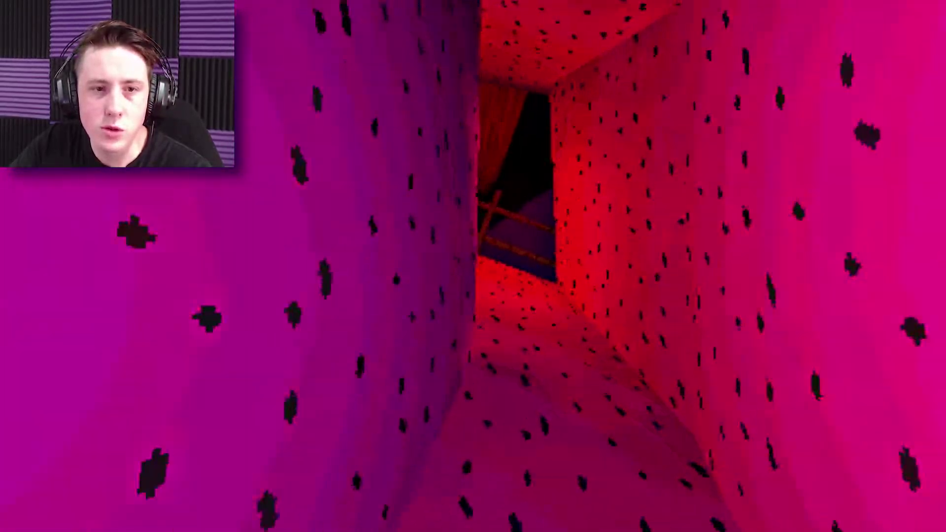
key("w")
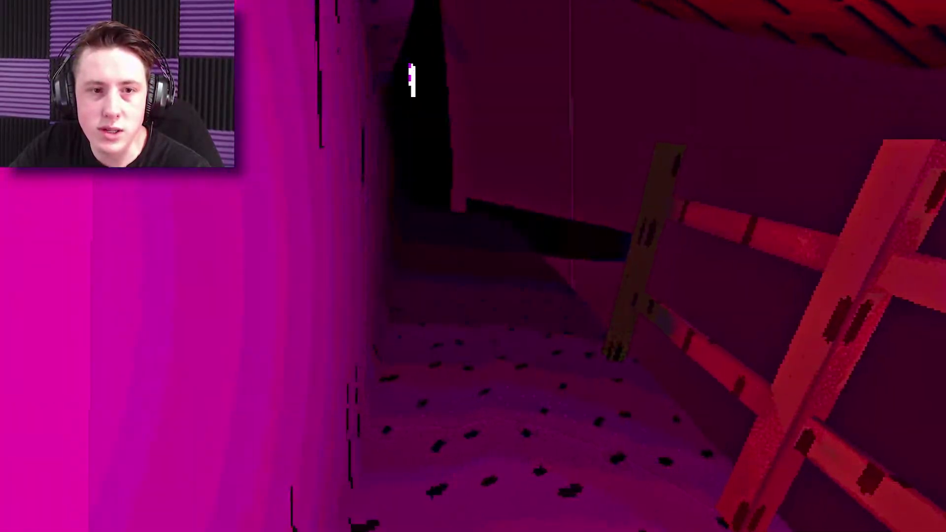
key("w")
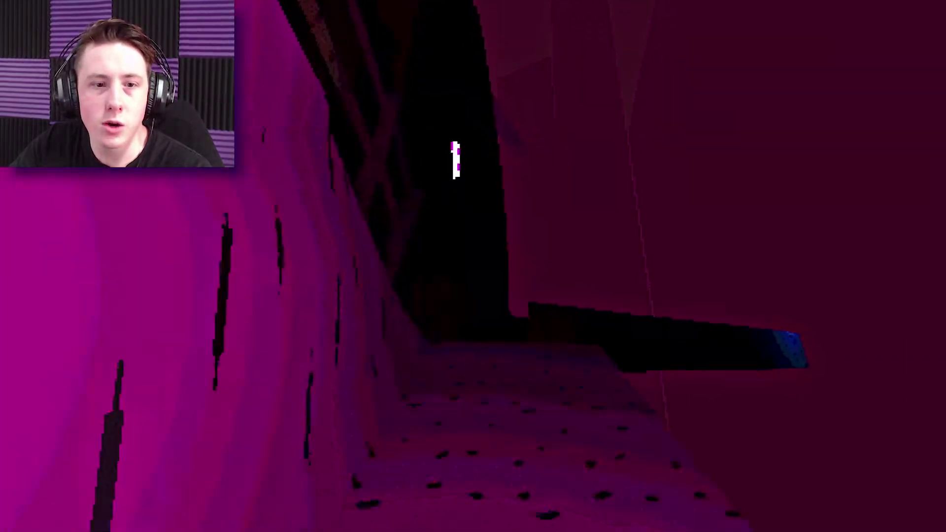
key("w")
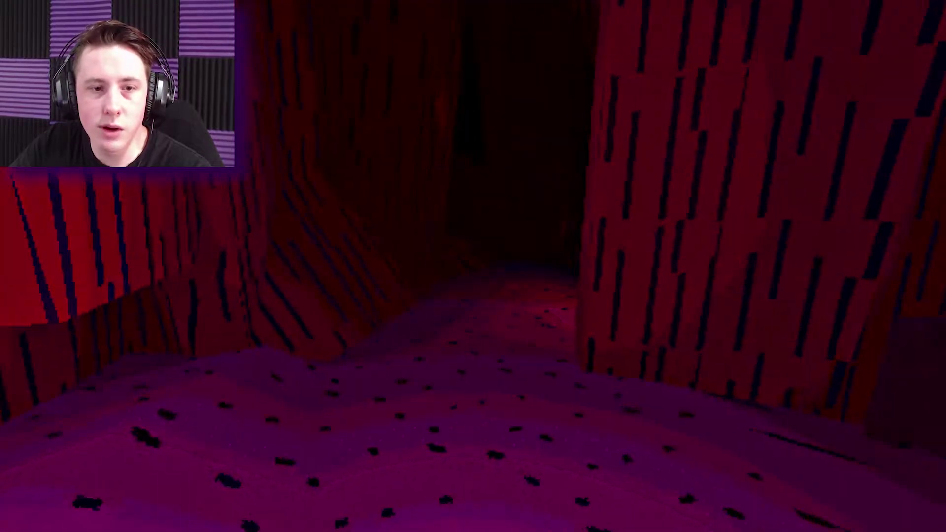
key("w")
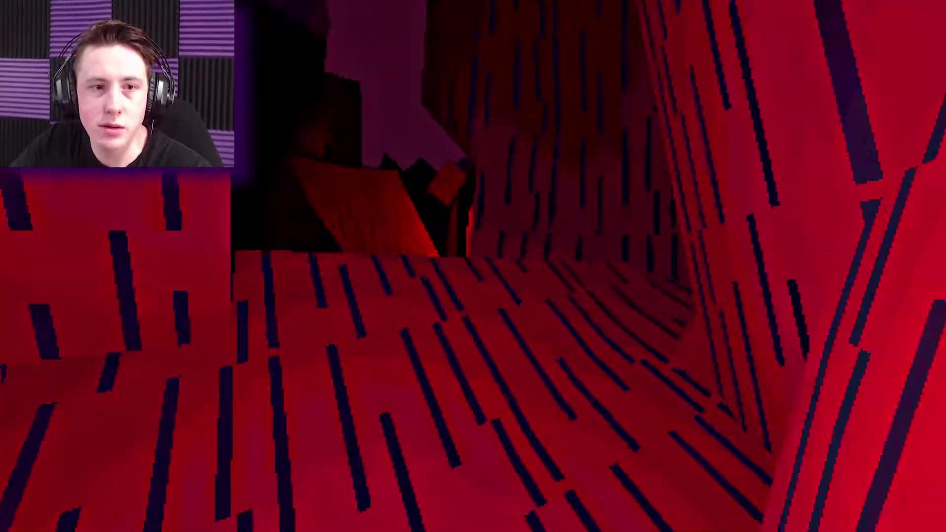
key("w")
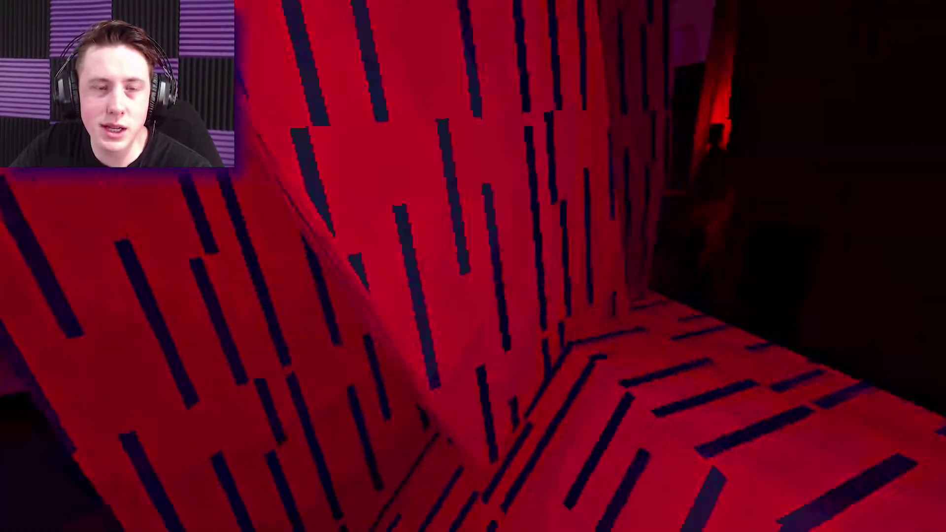
key("w")
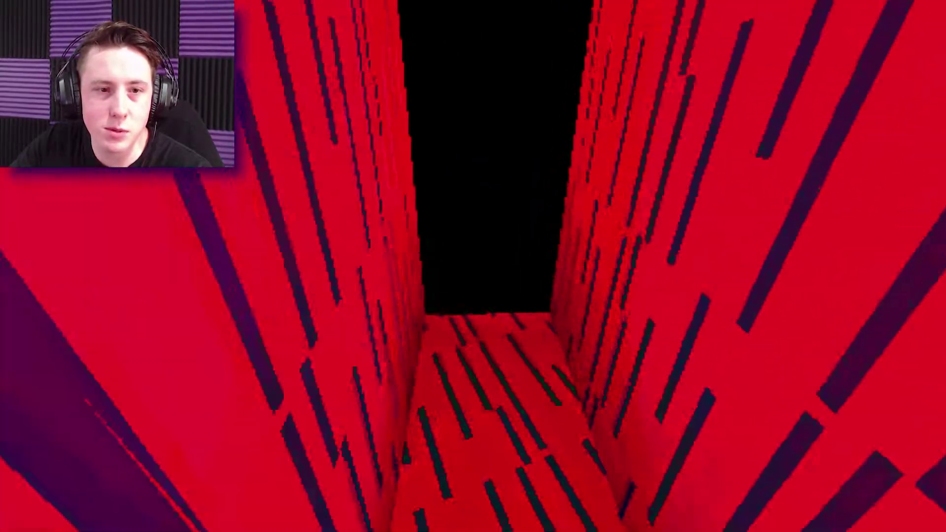
key("w")
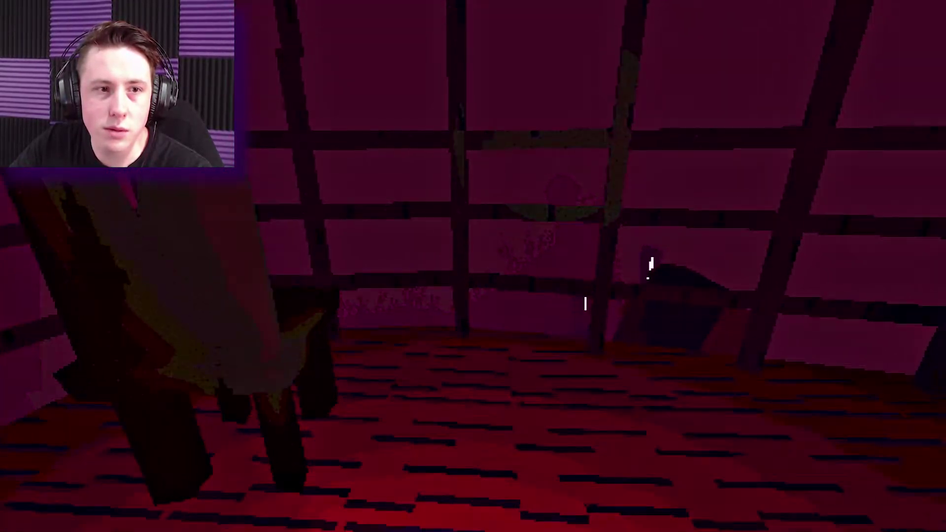
key("w")
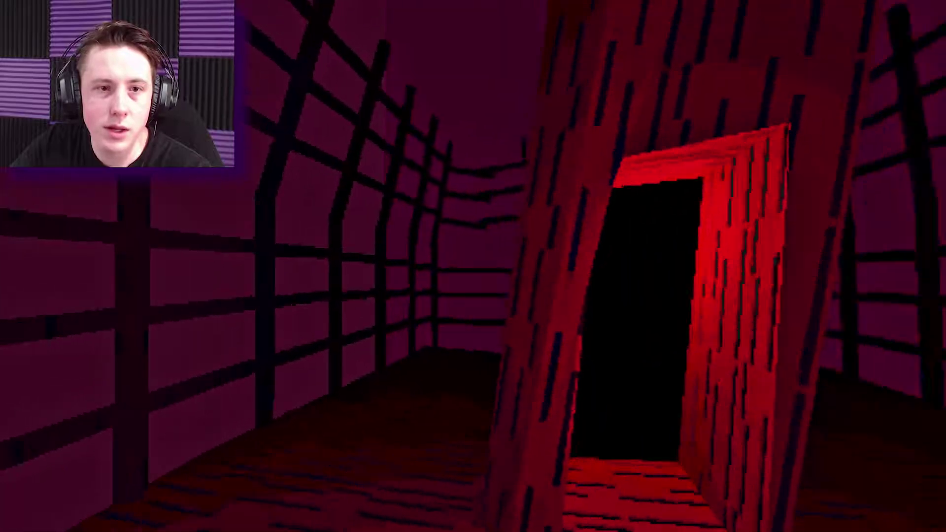
key("w")
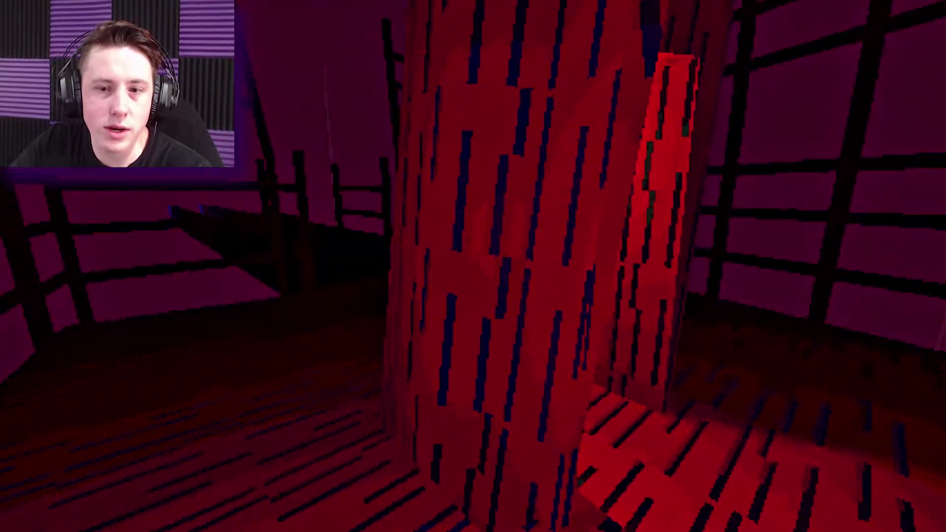
key("w")
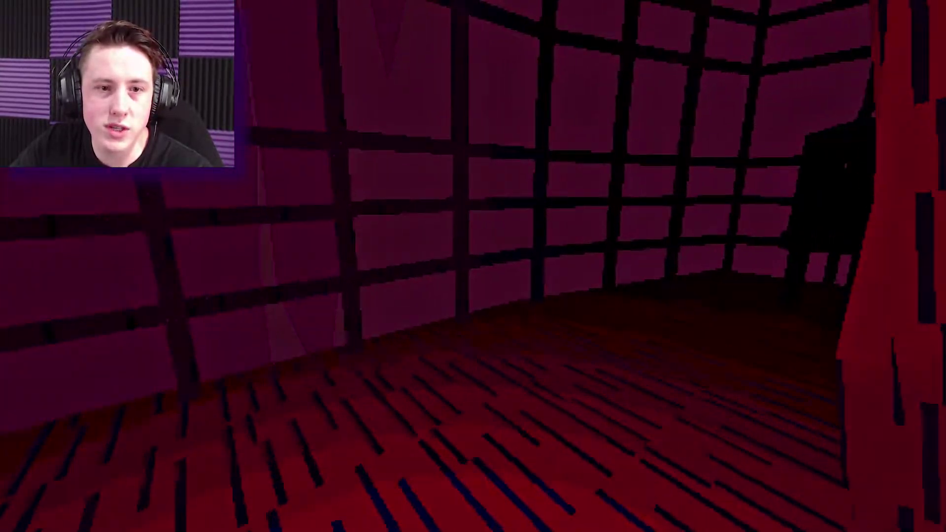
key("w")
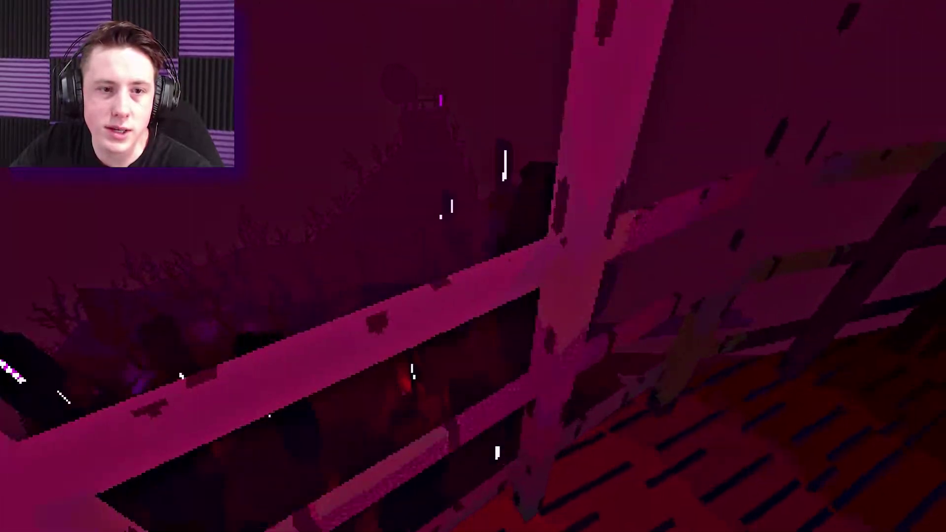
key("w")
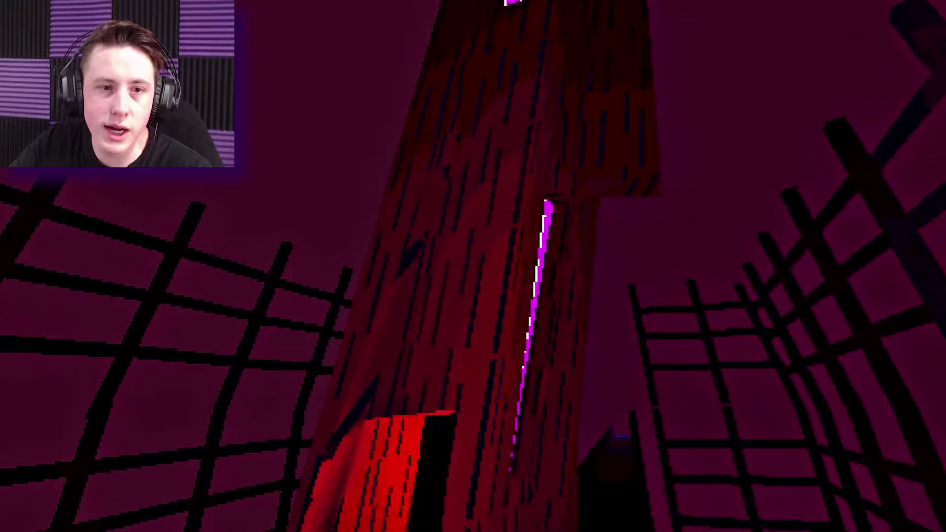
key("w")
key("w")
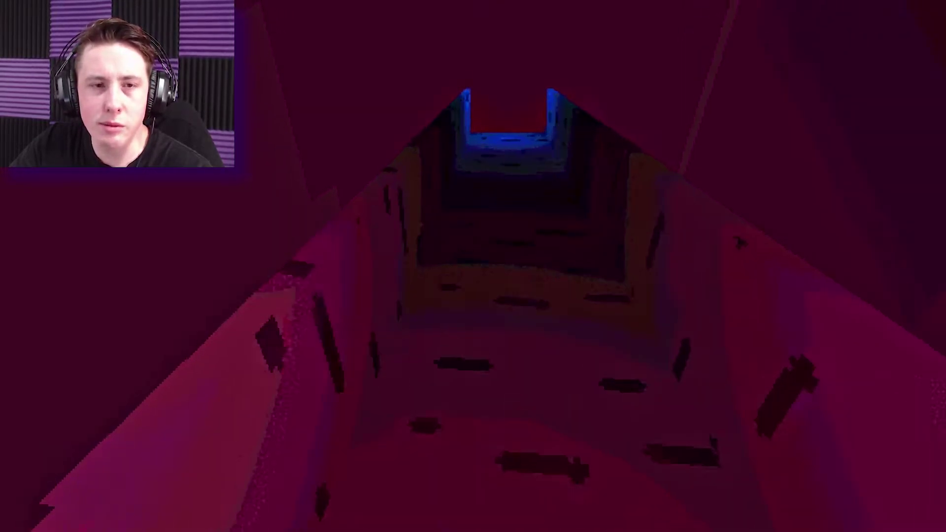
key("w")
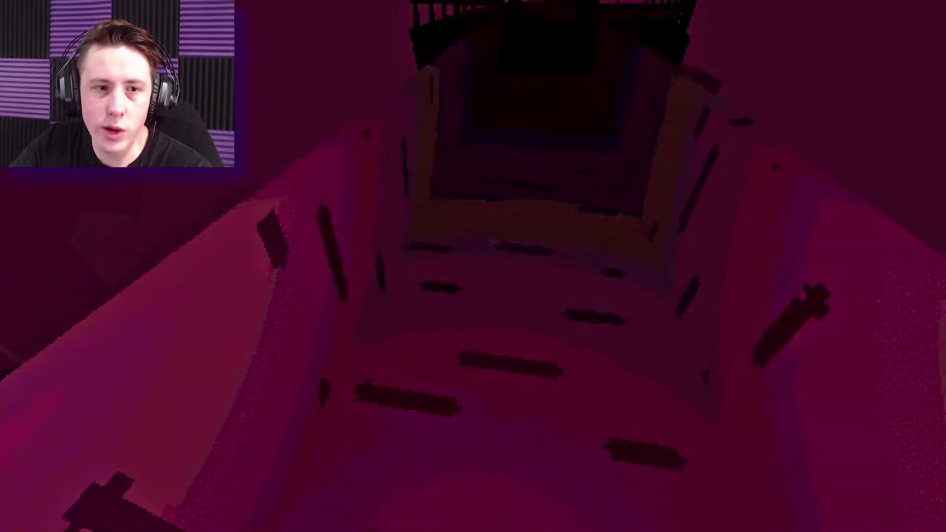
key("w")
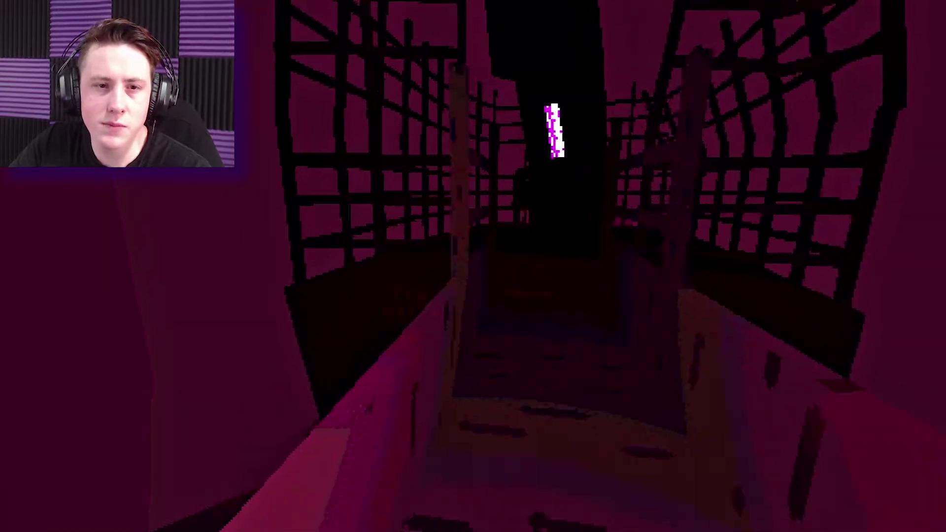
key("w")
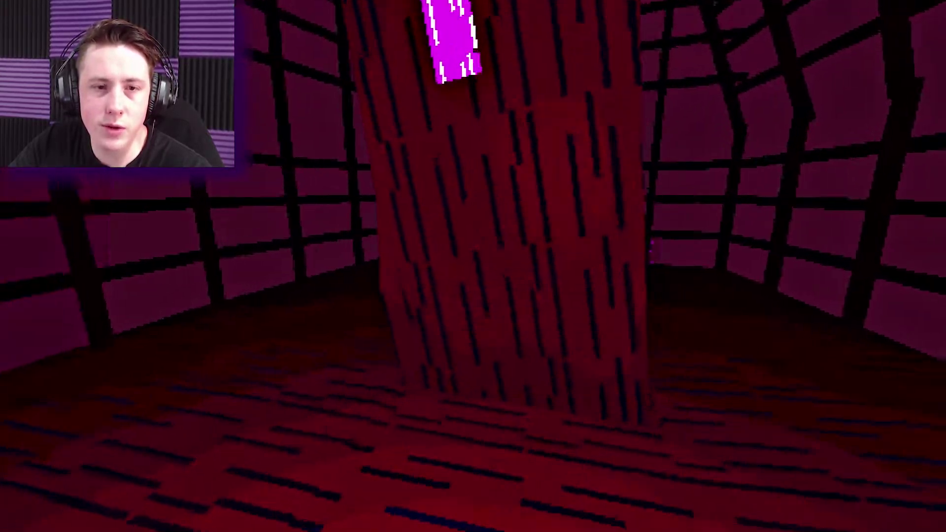
key("w")
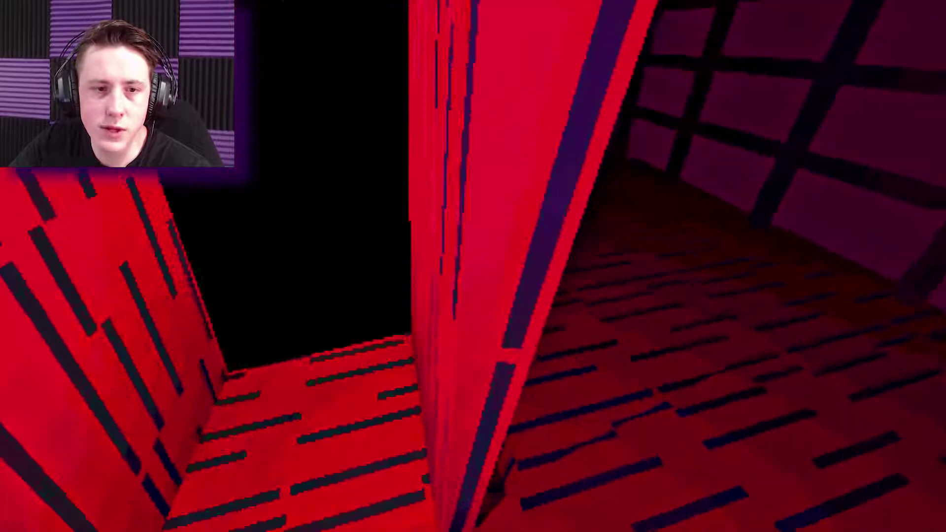
key("w")
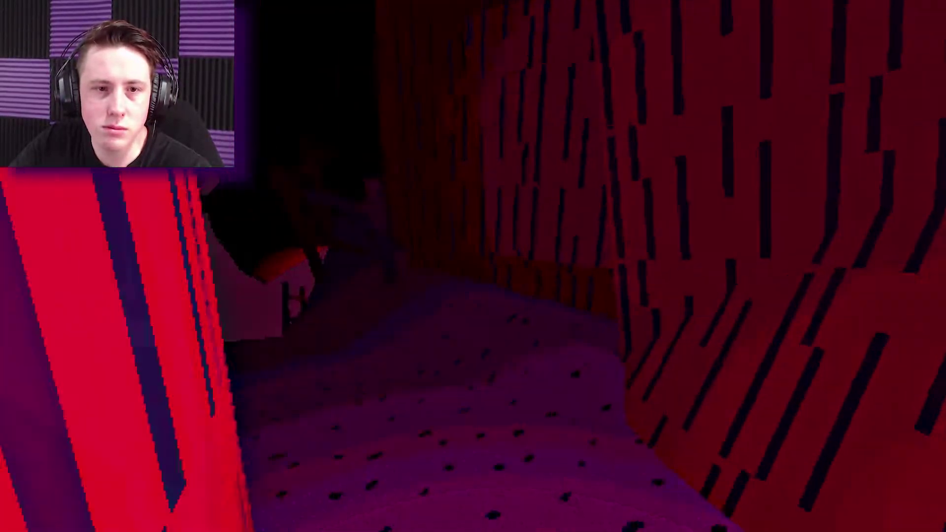
key("w")
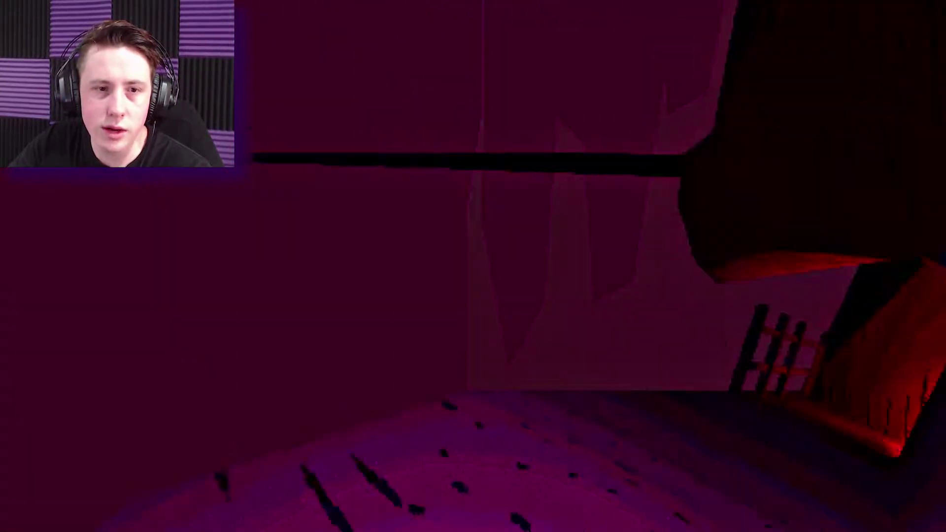
key("w")
key("w")
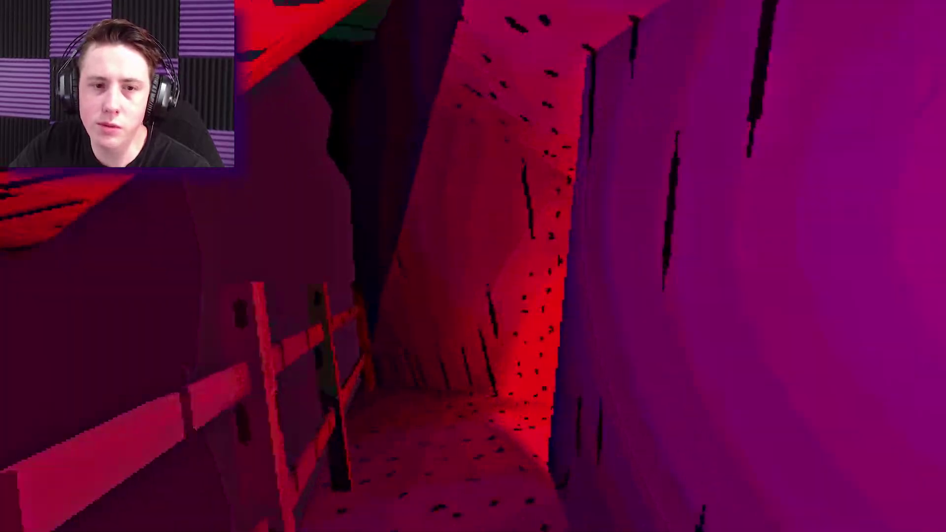
key("w")
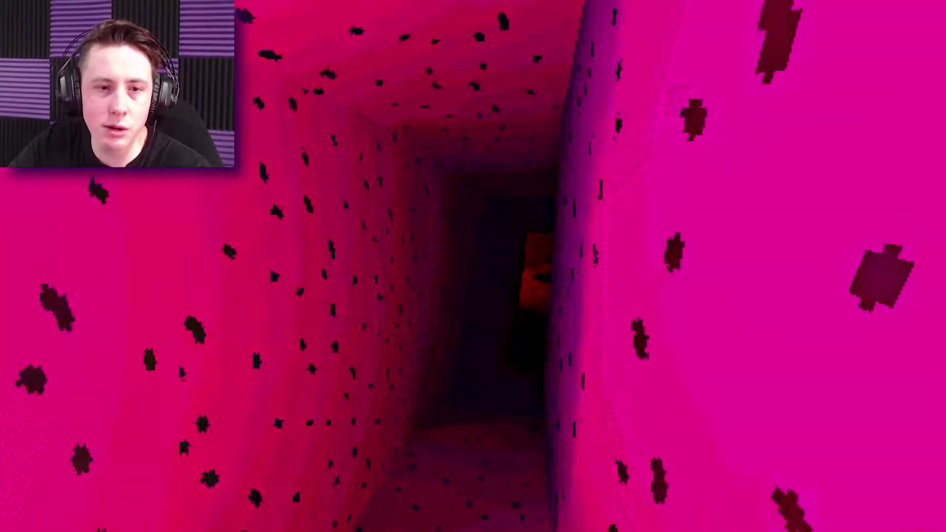
key("w")
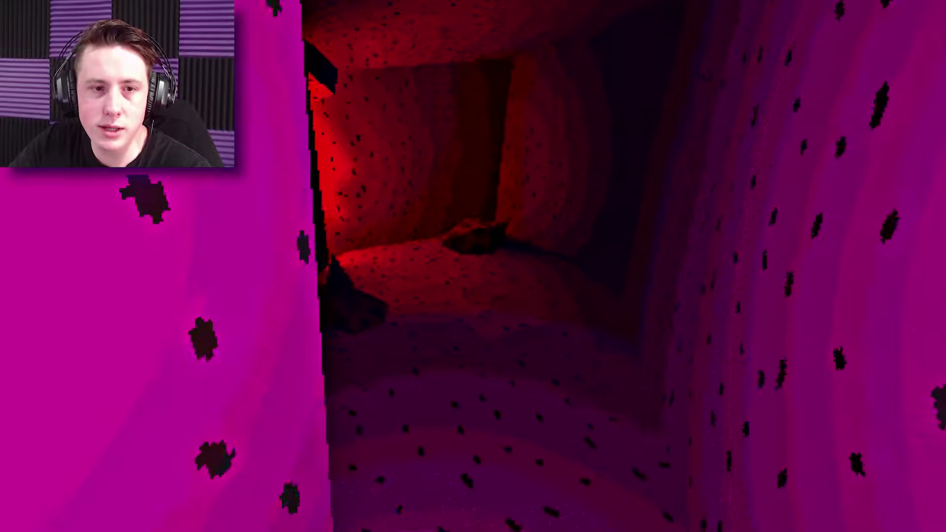
key("w")
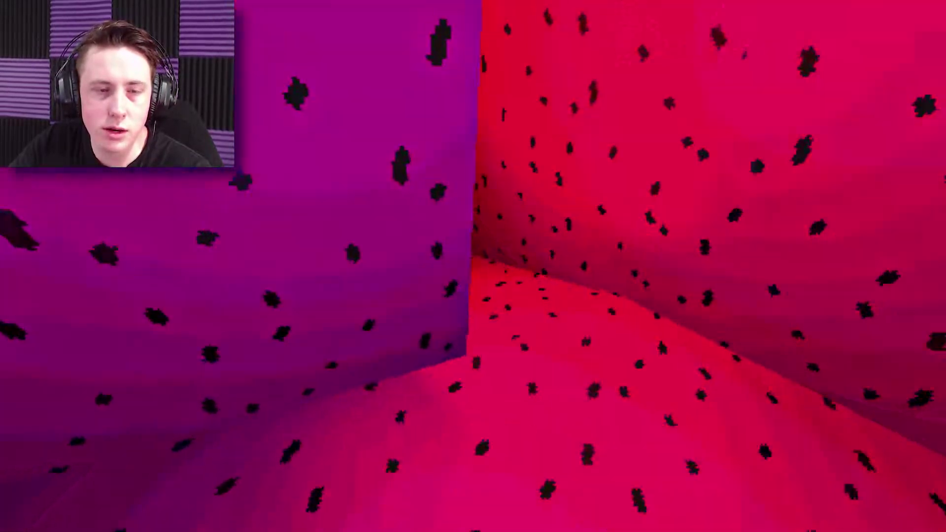
key("w")
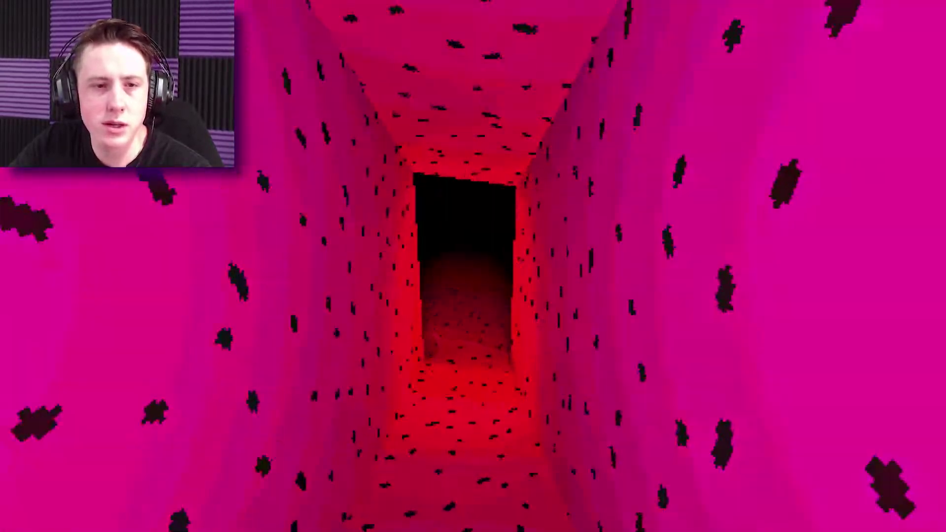
key("w")
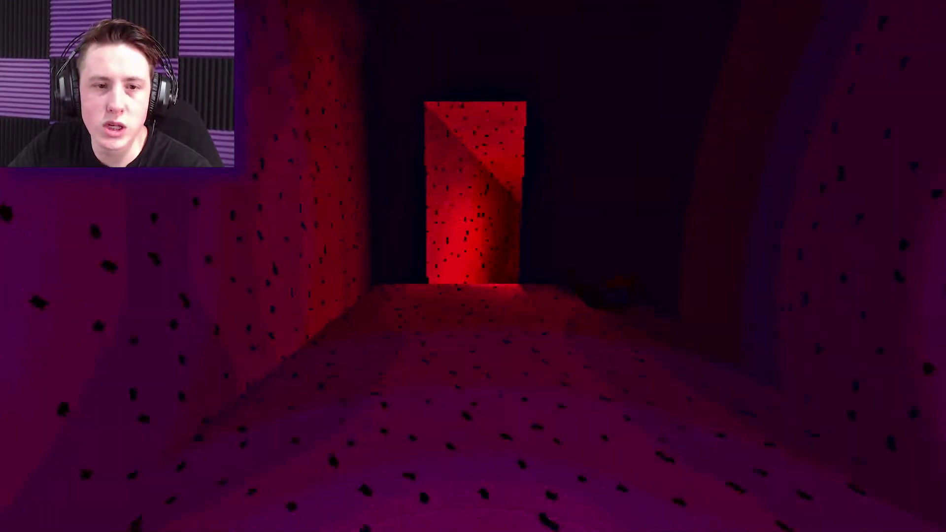
key("w")
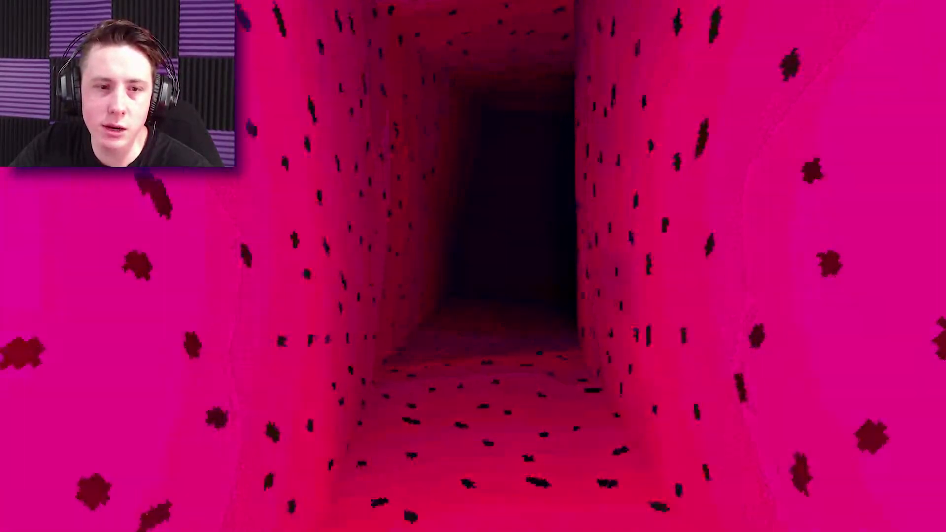
key("w")
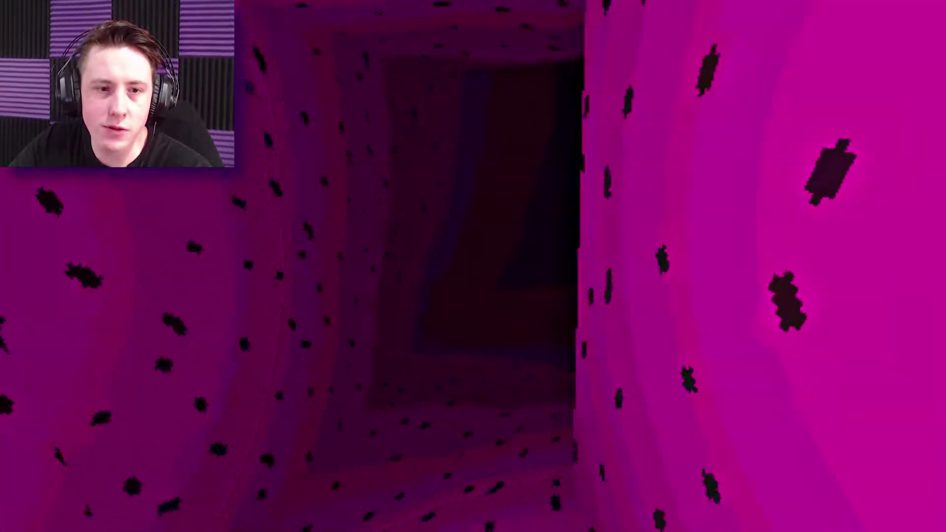
key("w")
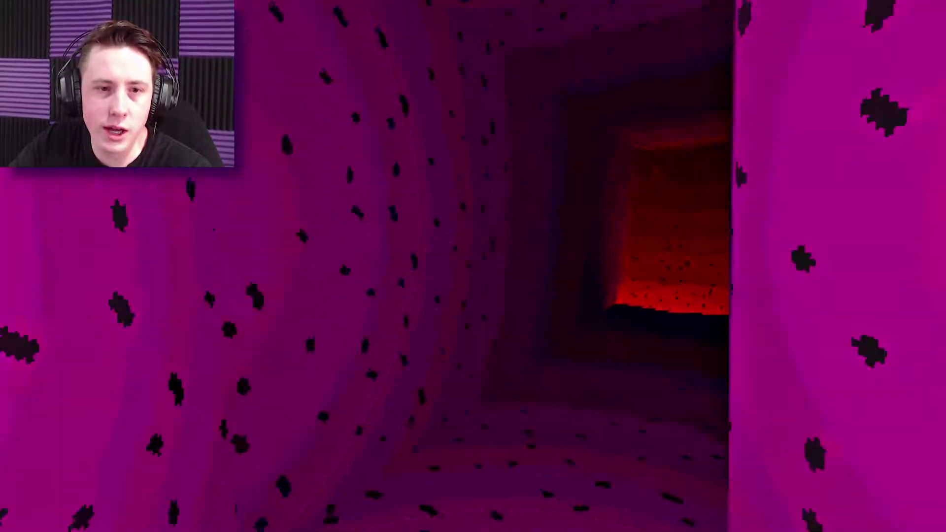
key("w")
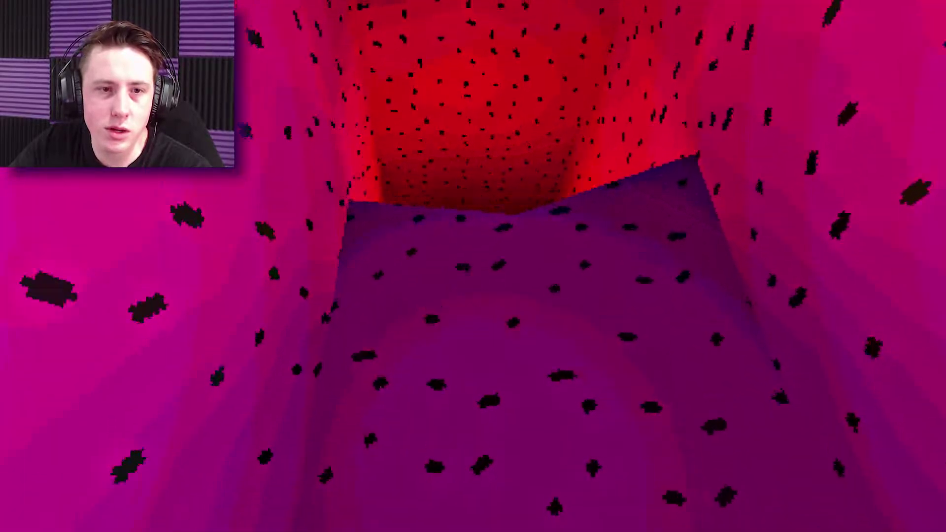
key("w")
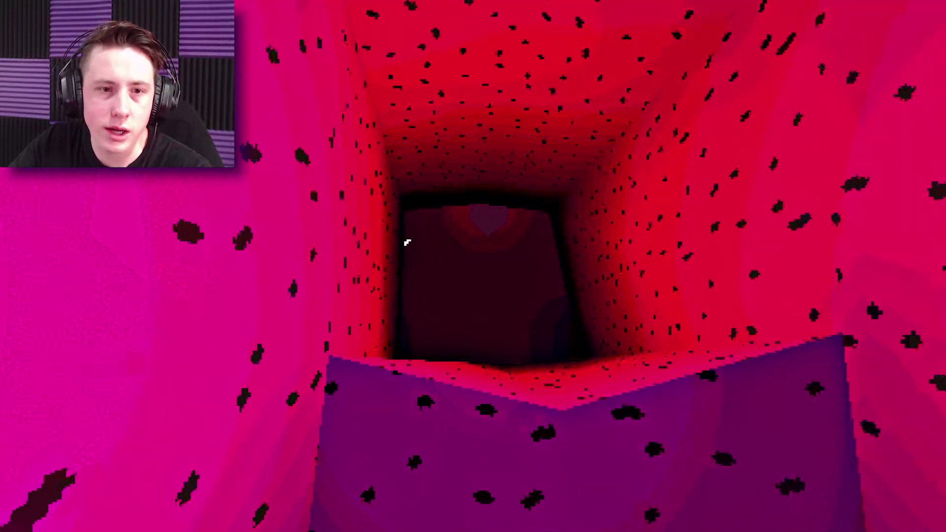
key("w")
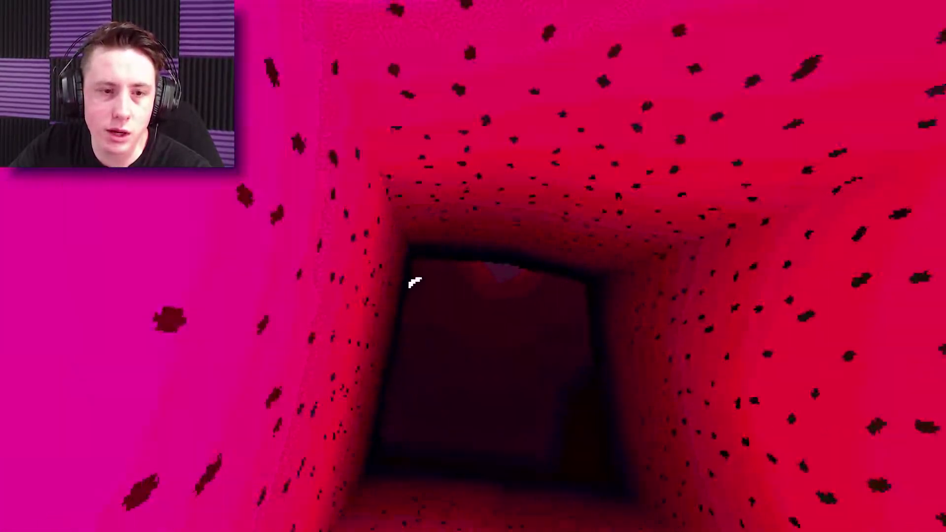